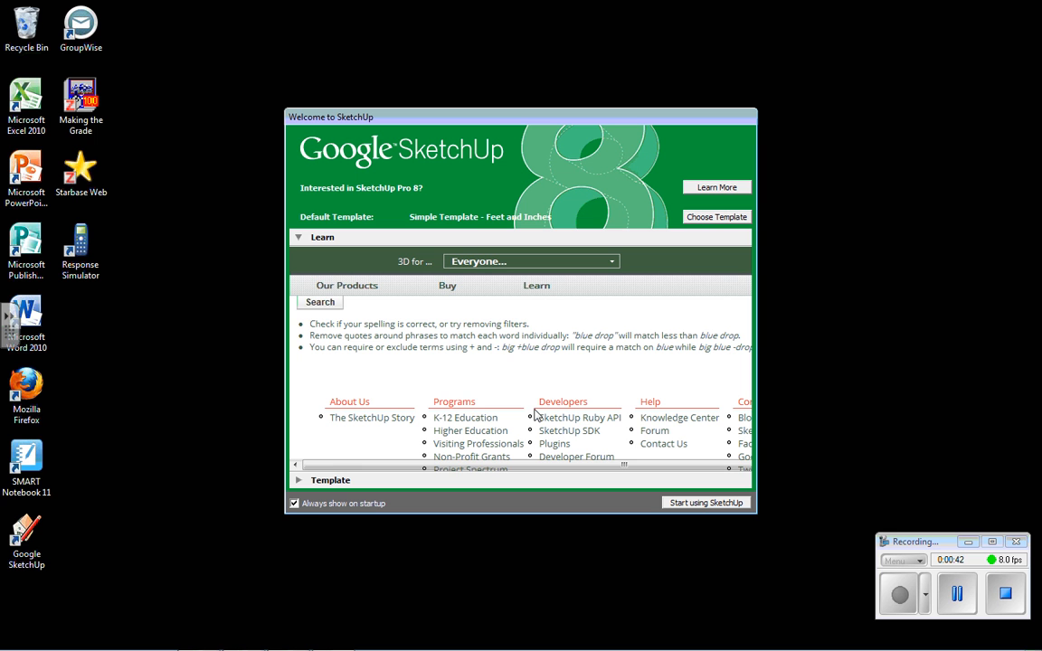
Start a model from the Simple Template - Feet and Inches and delete the default person figure
{"action": "left_click", "coordinate": [706, 219]}
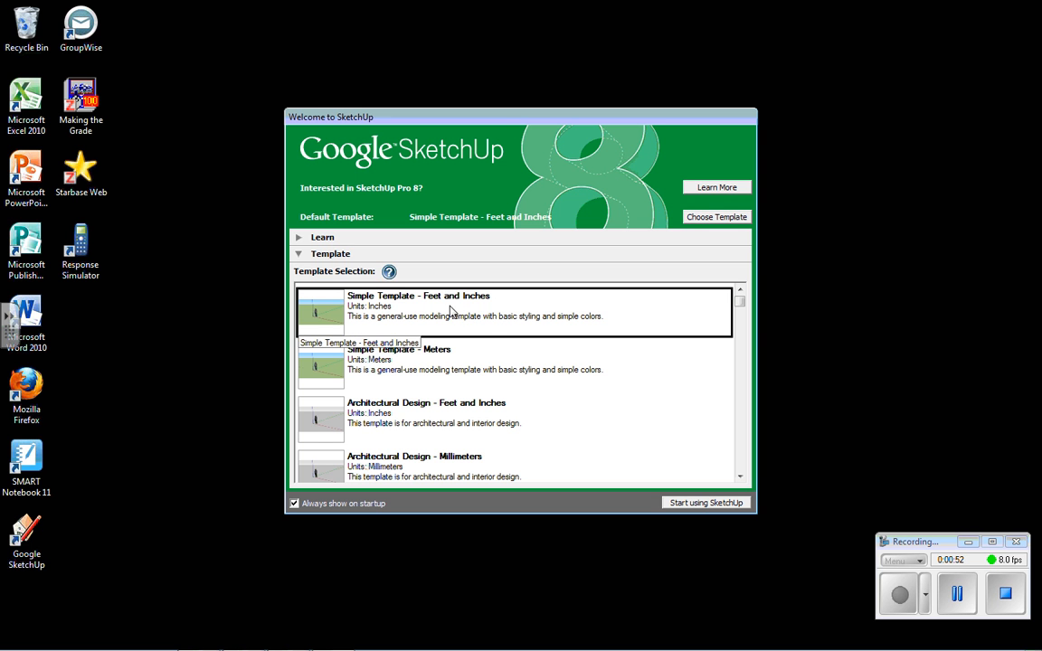
{"action": "left_click", "coordinate": [689, 503]}
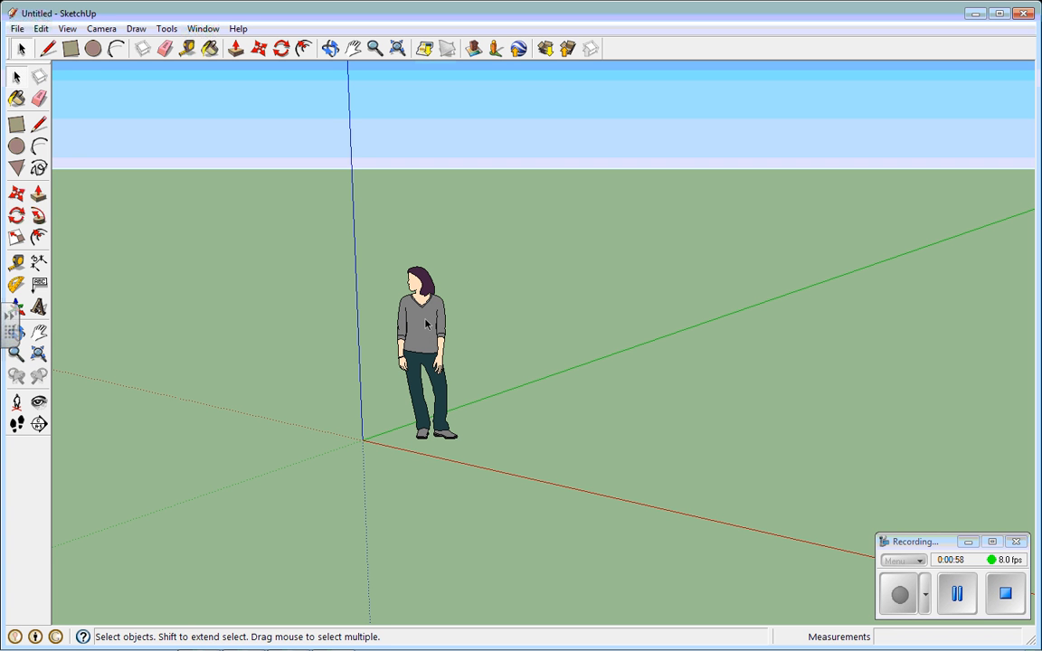
{"action": "left_click", "coordinate": [419, 318]}
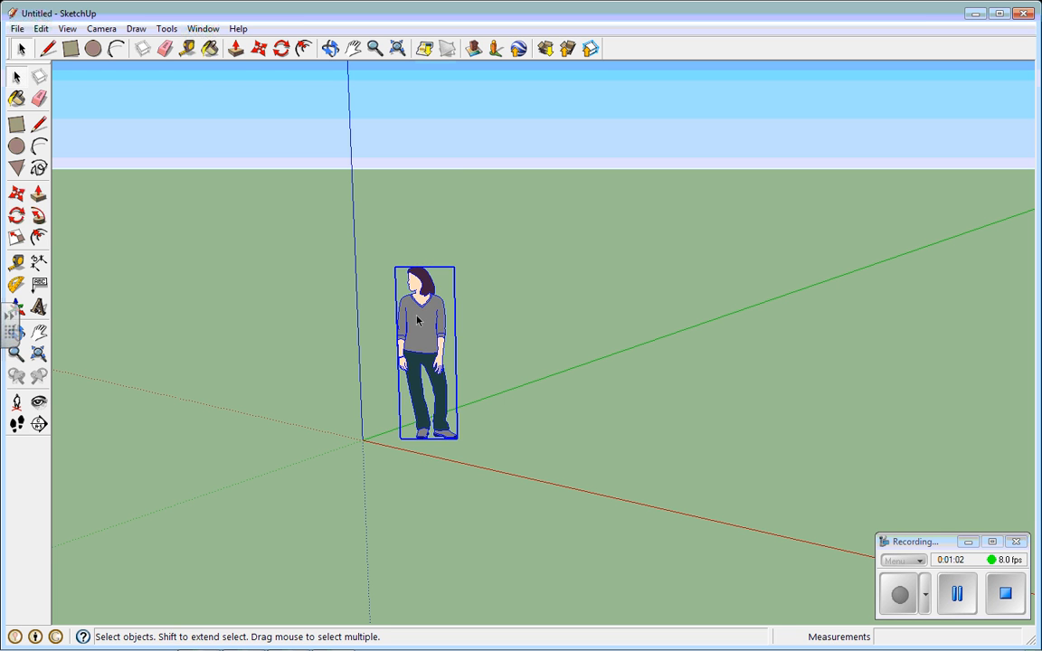
{"action": "key", "text": "Delete"}
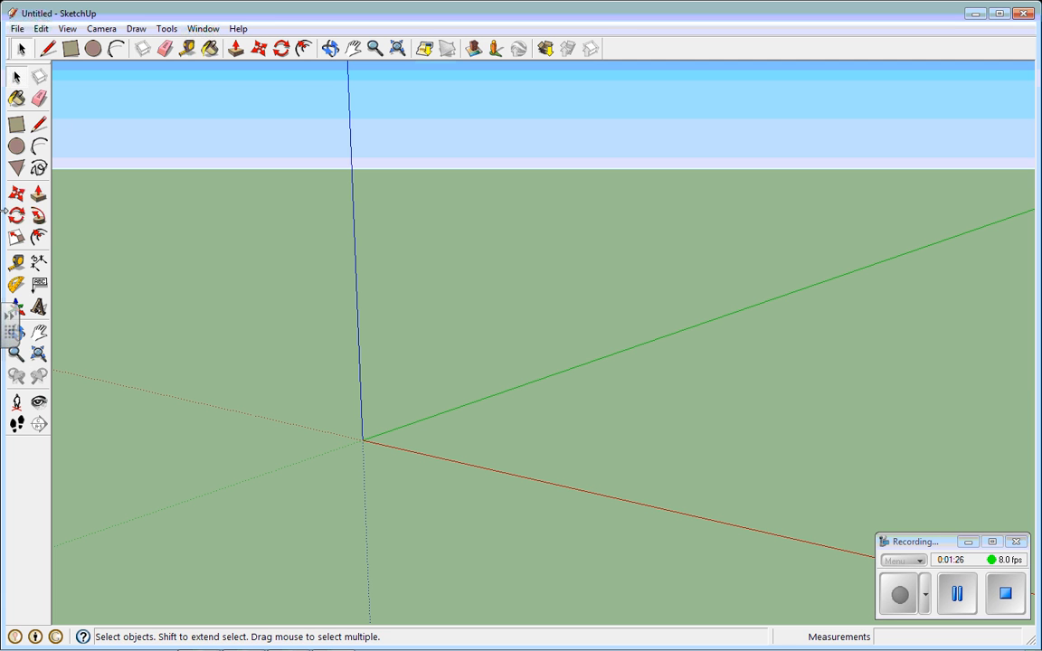
Turn the display of the Large Tool Set off and back on
{"action": "left_click", "coordinate": [66, 29]}
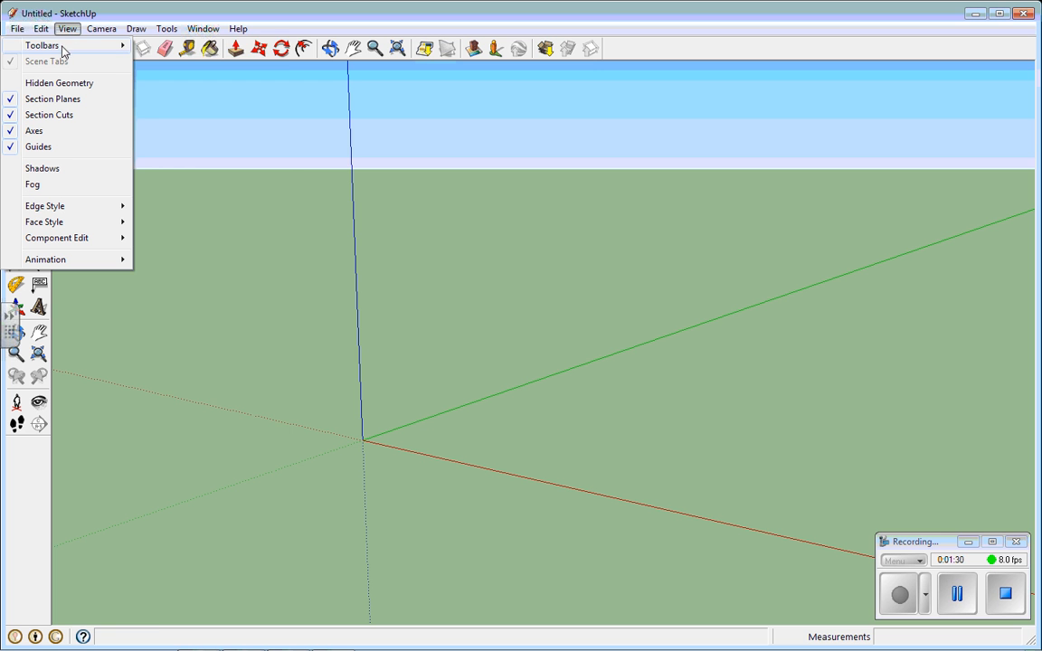
{"action": "mouse_move", "coordinate": [60, 50]}
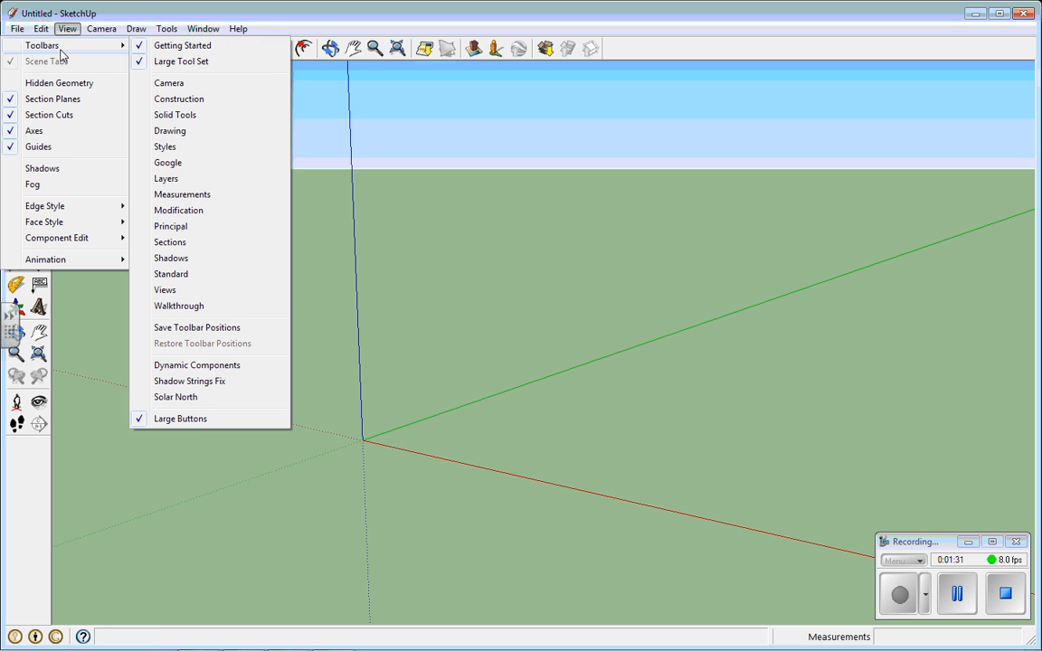
{"action": "left_click", "coordinate": [181, 61]}
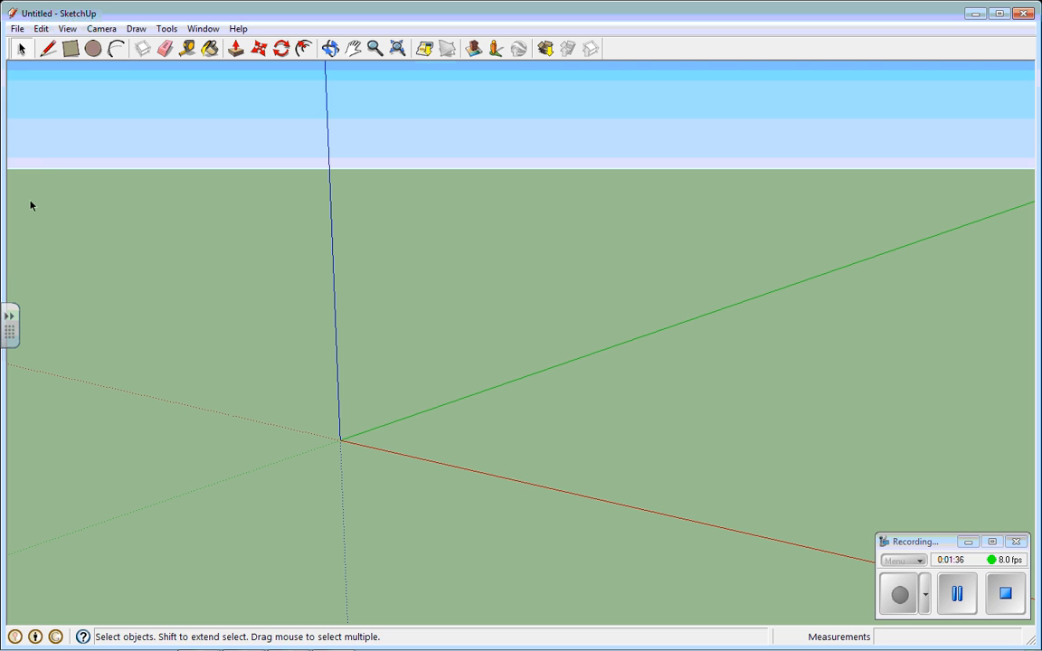
{"action": "left_click", "coordinate": [66, 28]}
{"action": "mouse_move", "coordinate": [65, 46]}
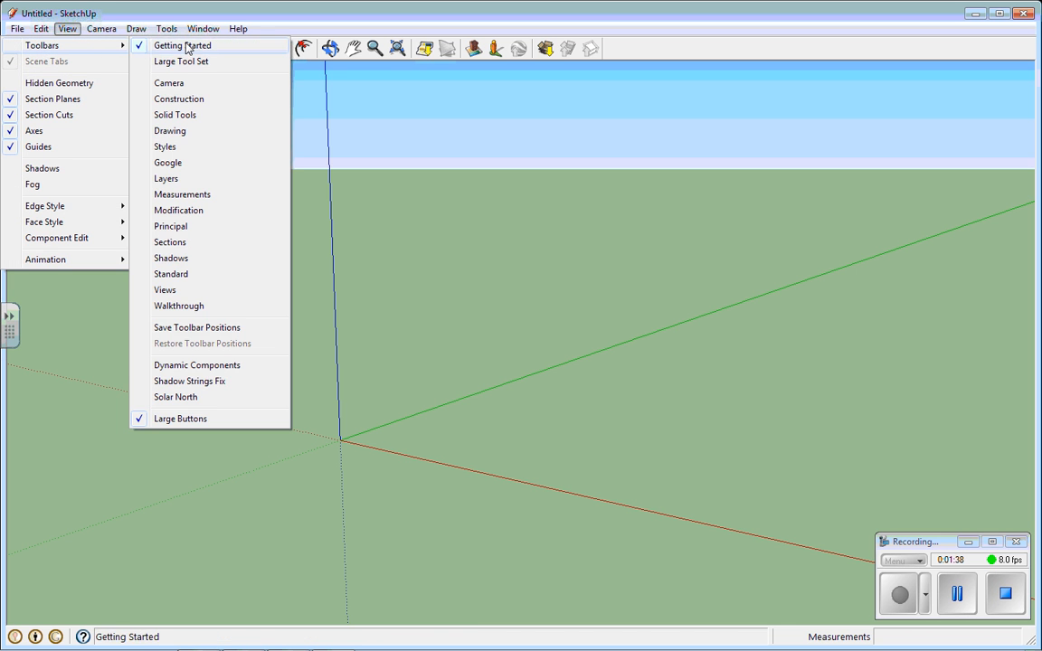
{"action": "left_click", "coordinate": [190, 63]}
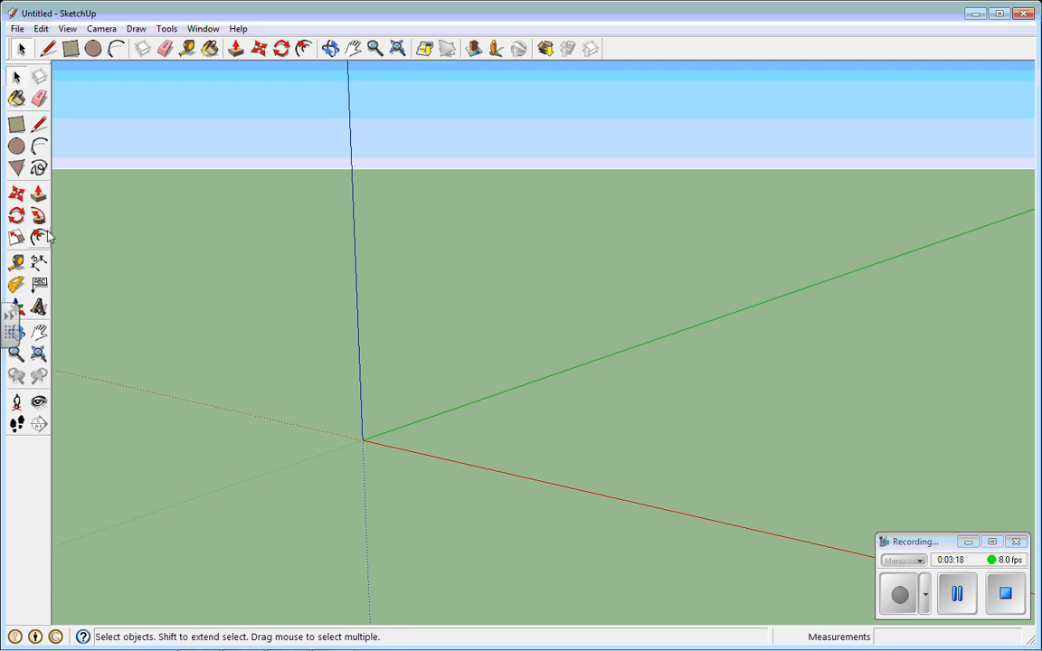
Place a guide with the Tape Measure tool from the origin along the red axis, 5" long
{"action": "left_click", "coordinate": [16, 263]}
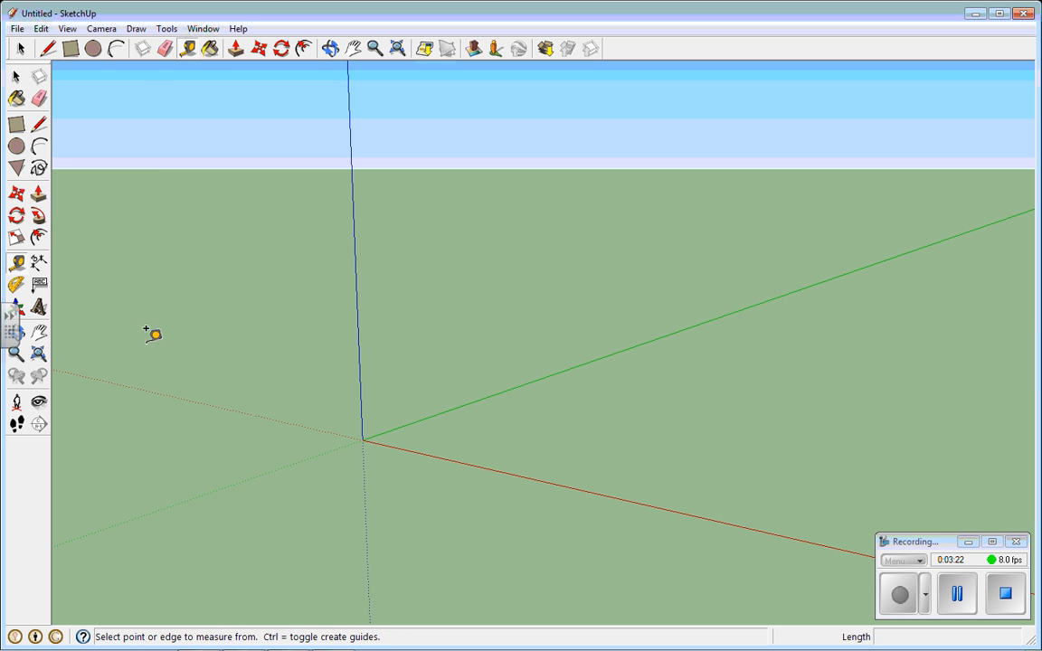
{"action": "left_click", "coordinate": [365, 423]}
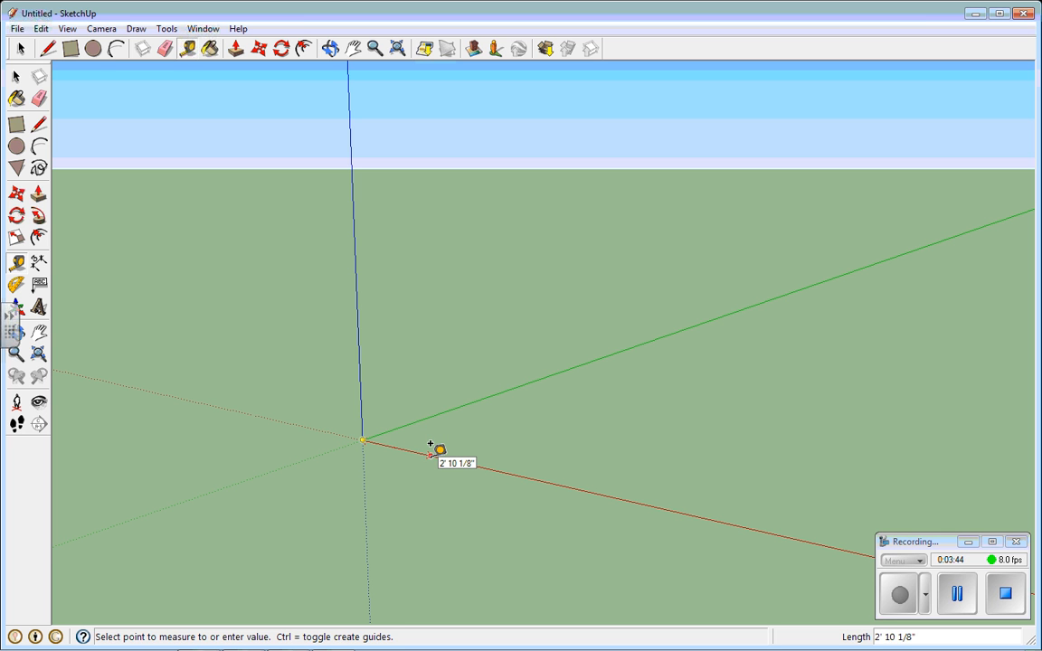
{"action": "type", "text": "5"}
{"action": "key", "text": "Return"}
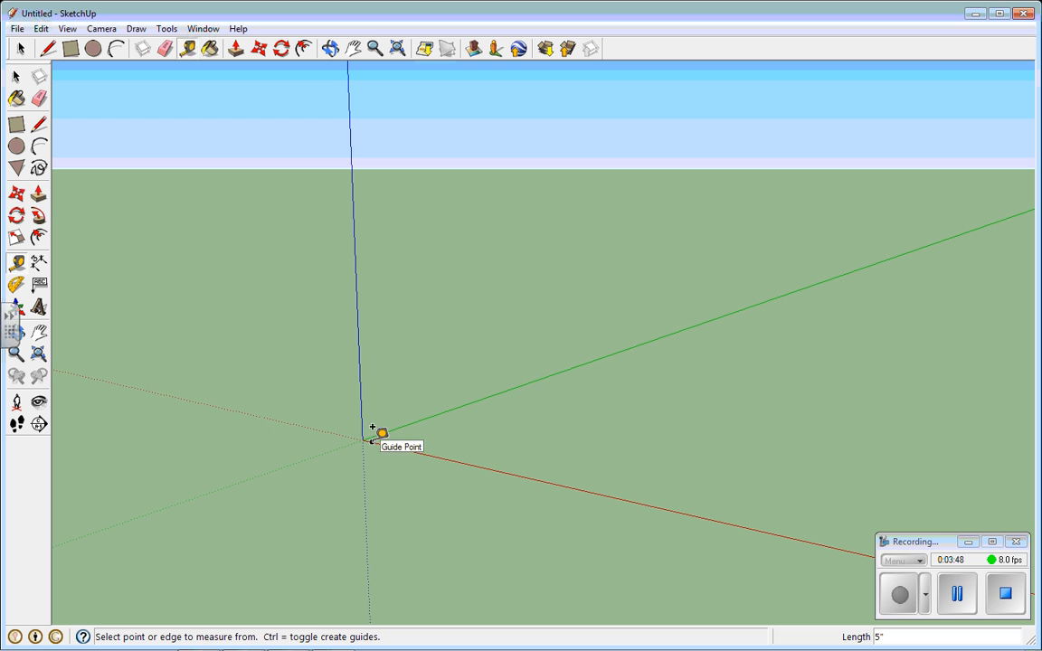
Place a guide from the origin along the green axis, 3" long
{"action": "scroll", "coordinate": [376, 424], "scroll_direction": "up", "scroll_amount": 5}
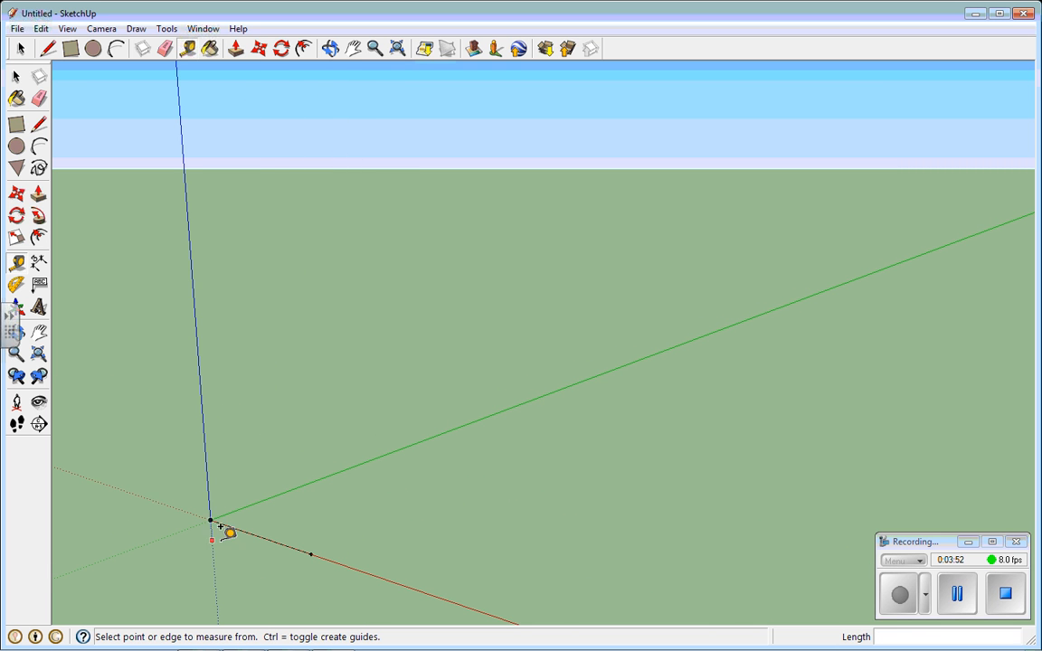
{"action": "left_click", "coordinate": [214, 513]}
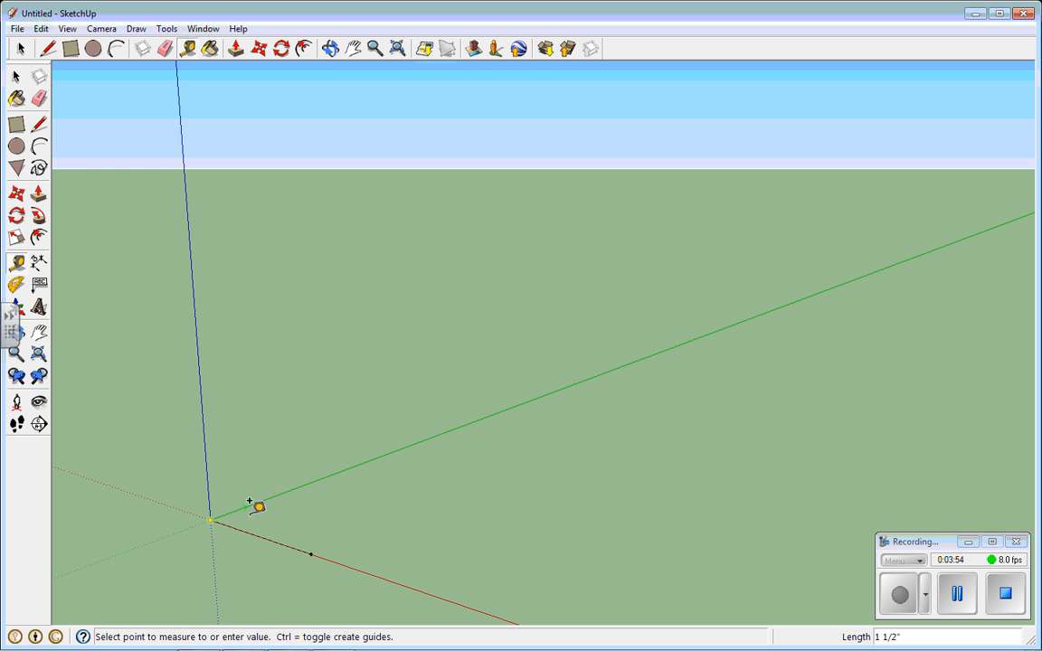
{"action": "type", "text": "3"}
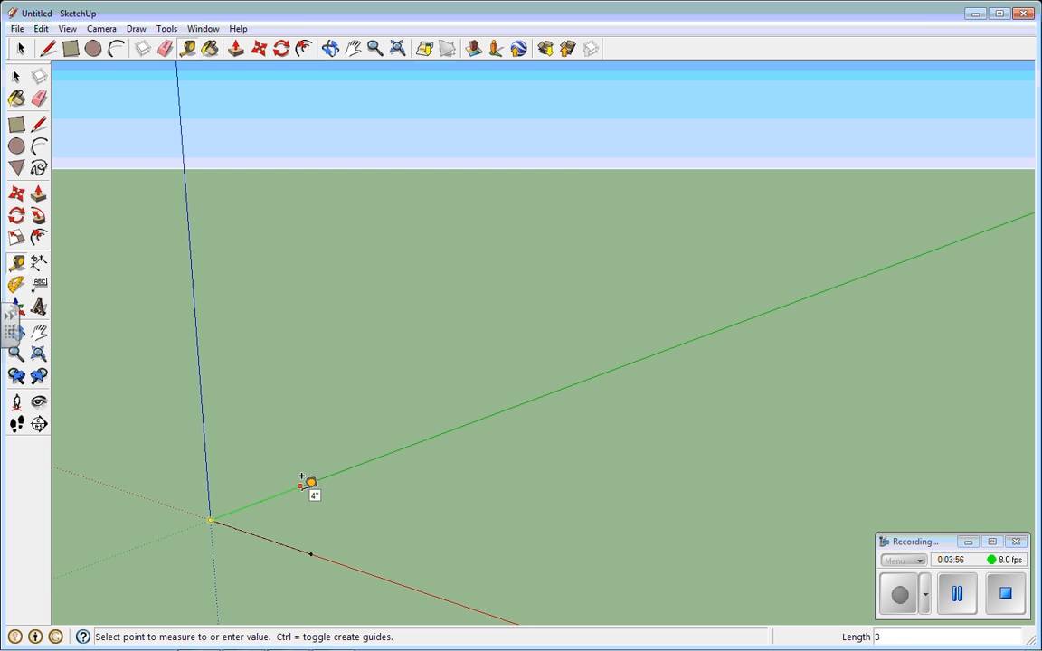
{"action": "key", "text": "Return"}
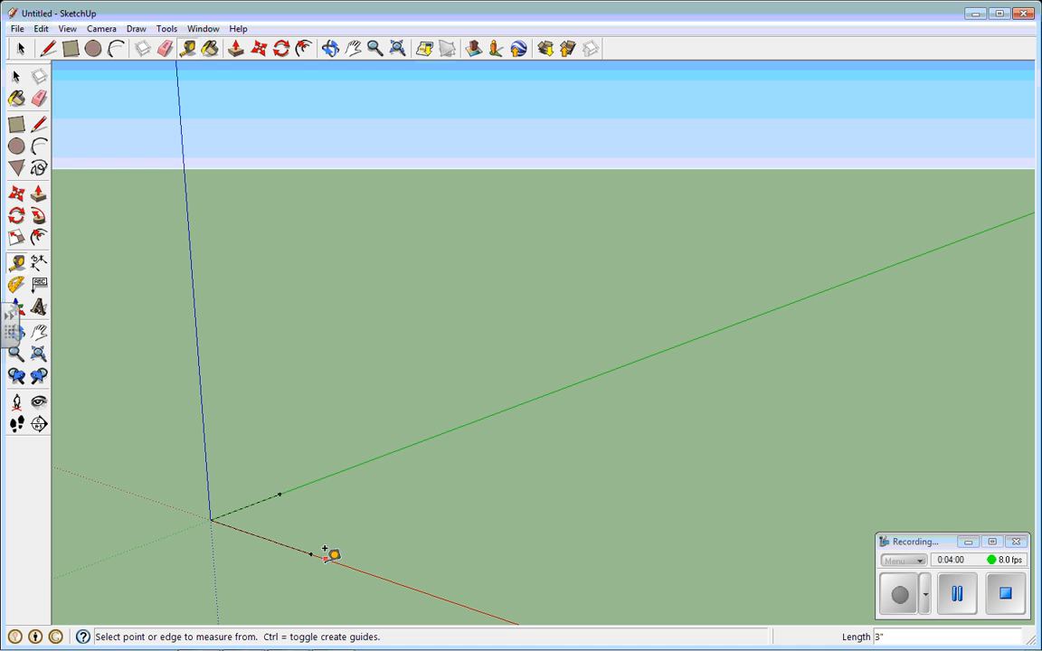
{"action": "left_click", "coordinate": [17, 126]}
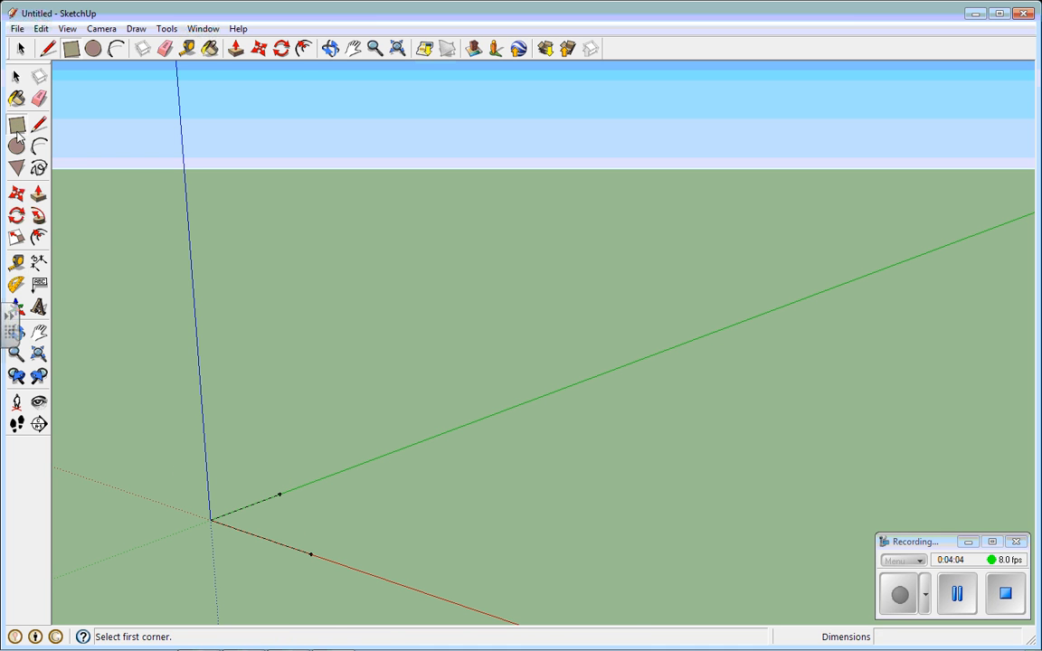
{"action": "left_click", "coordinate": [210, 520]}
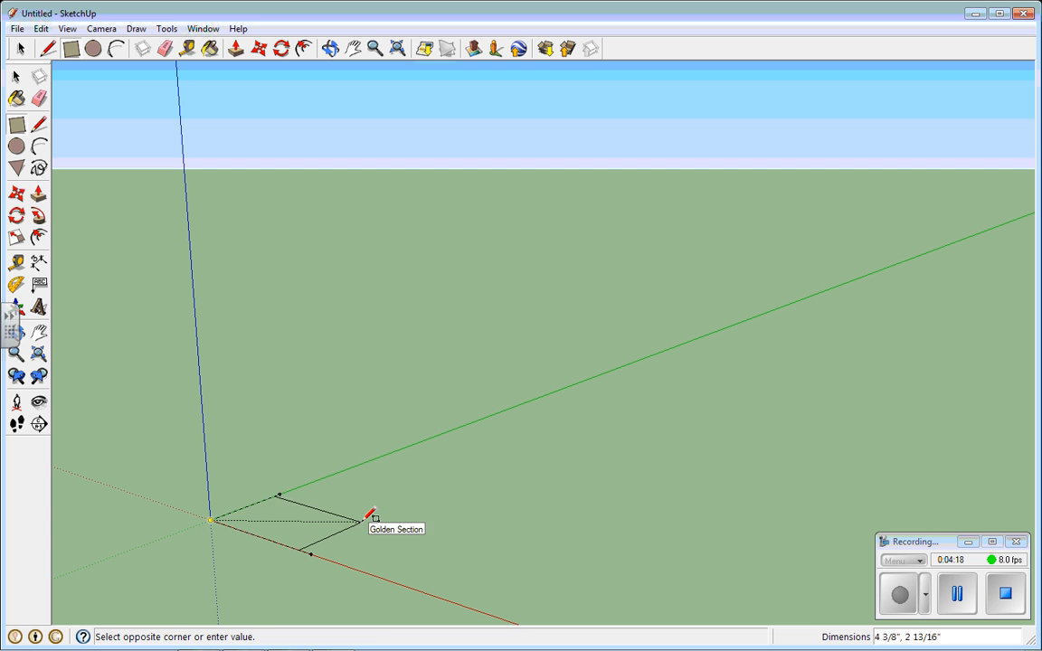
{"action": "left_click", "coordinate": [16, 77]}
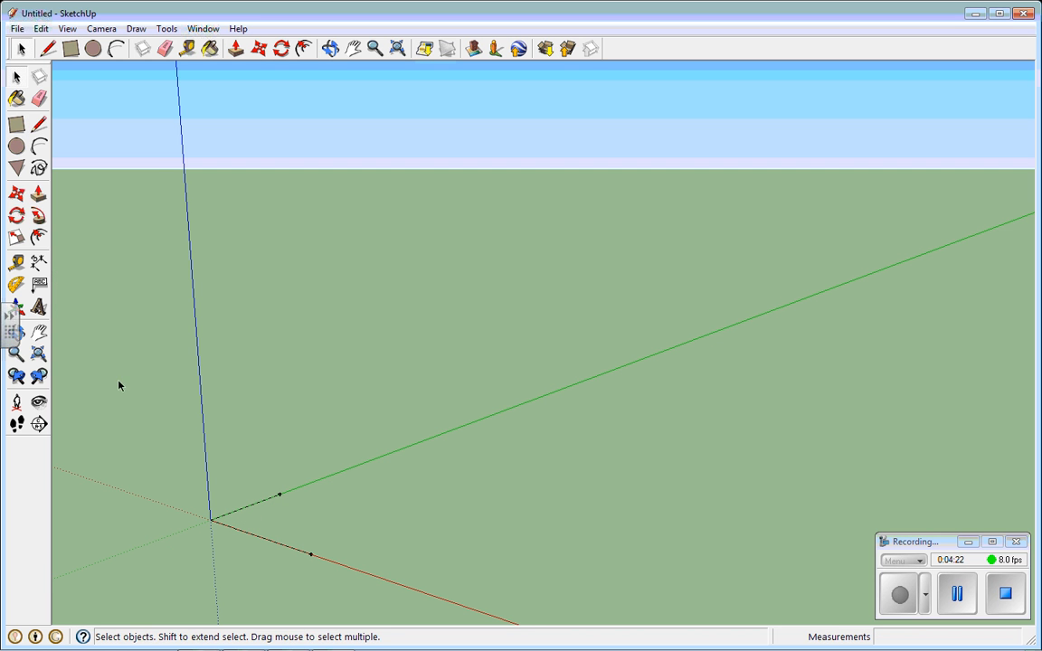
Draw a 5" by 3" rectangle on the ground plane, starting at the origin
{"action": "left_click", "coordinate": [16, 125]}
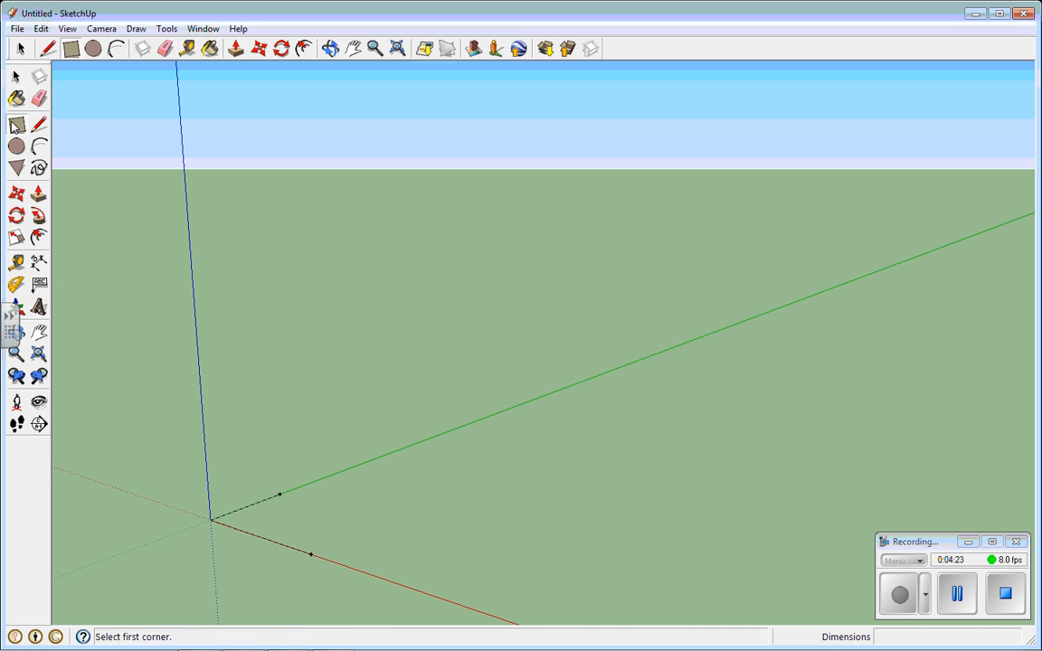
{"action": "left_click", "coordinate": [211, 520]}
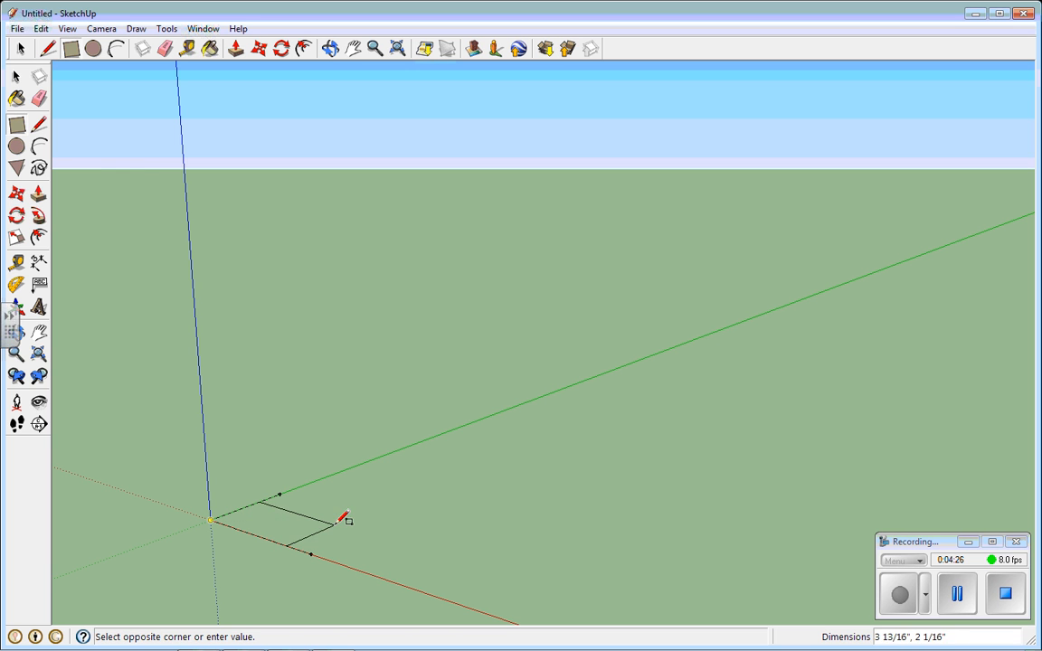
{"action": "type", "text": "5\",3"}
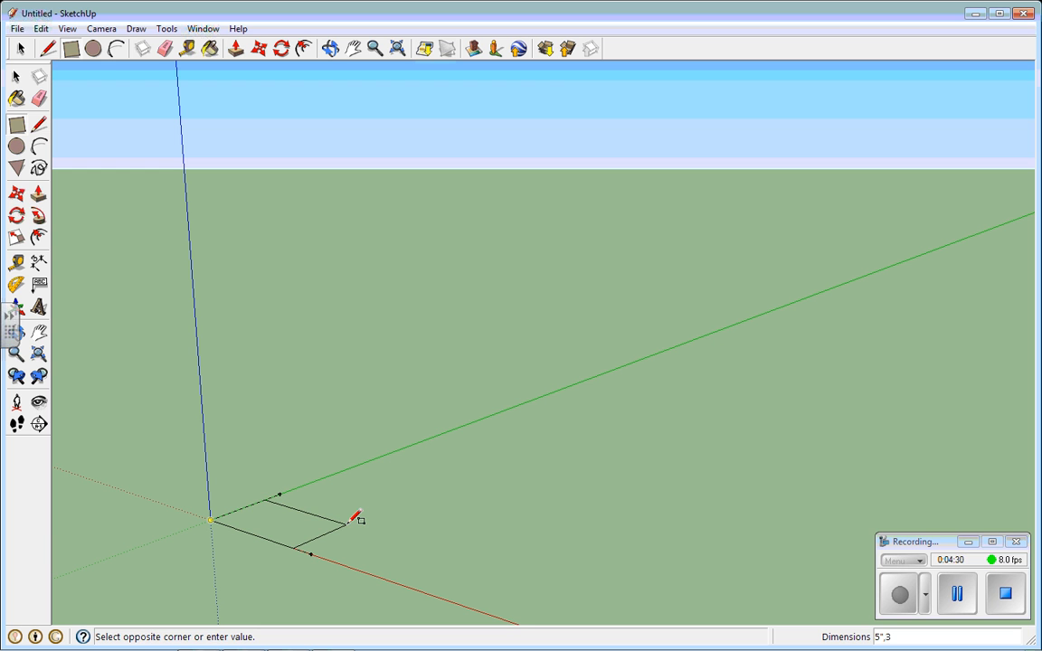
{"action": "key", "text": "Return"}
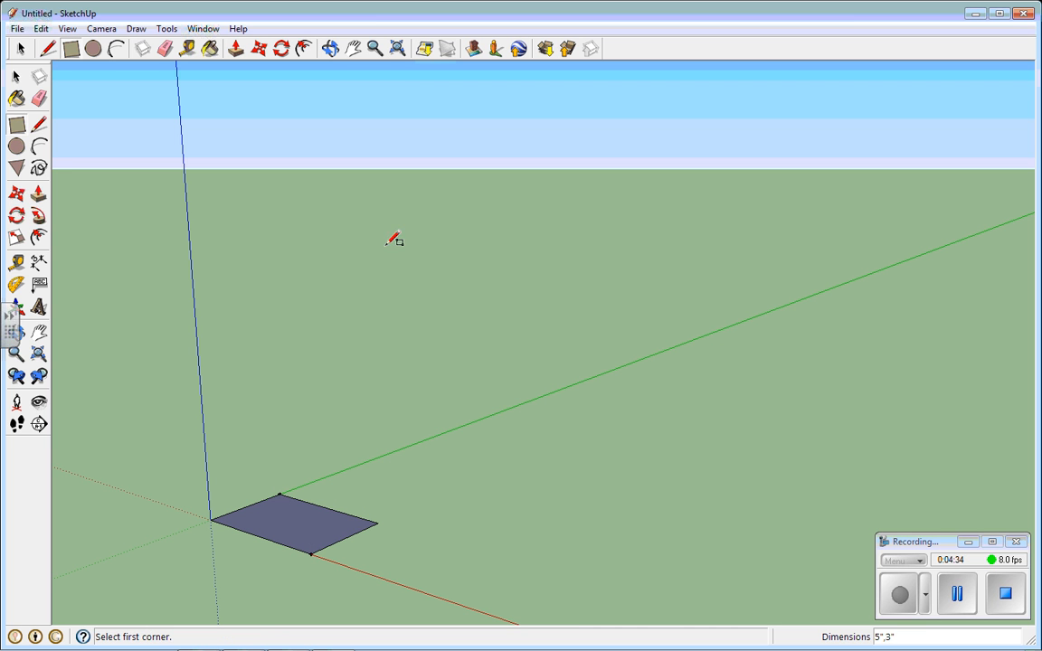
Push/Pull the rectangle upward 2" to form a solid box
{"action": "left_click", "coordinate": [353, 48]}
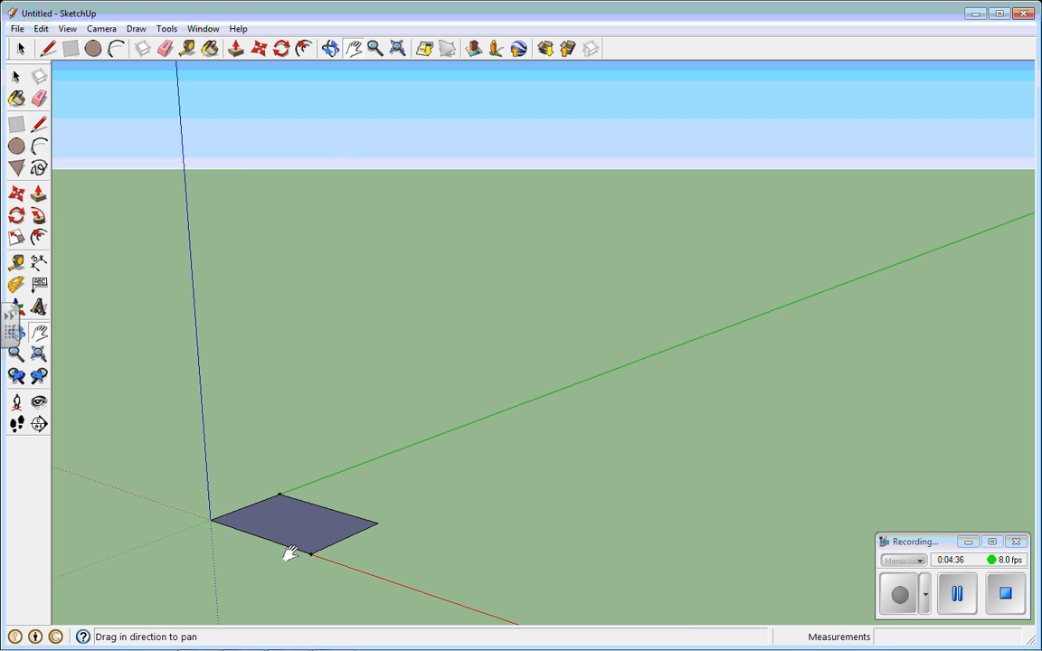
{"action": "left_click_drag", "start_coordinate": [290, 553], "coordinate": [442, 398]}
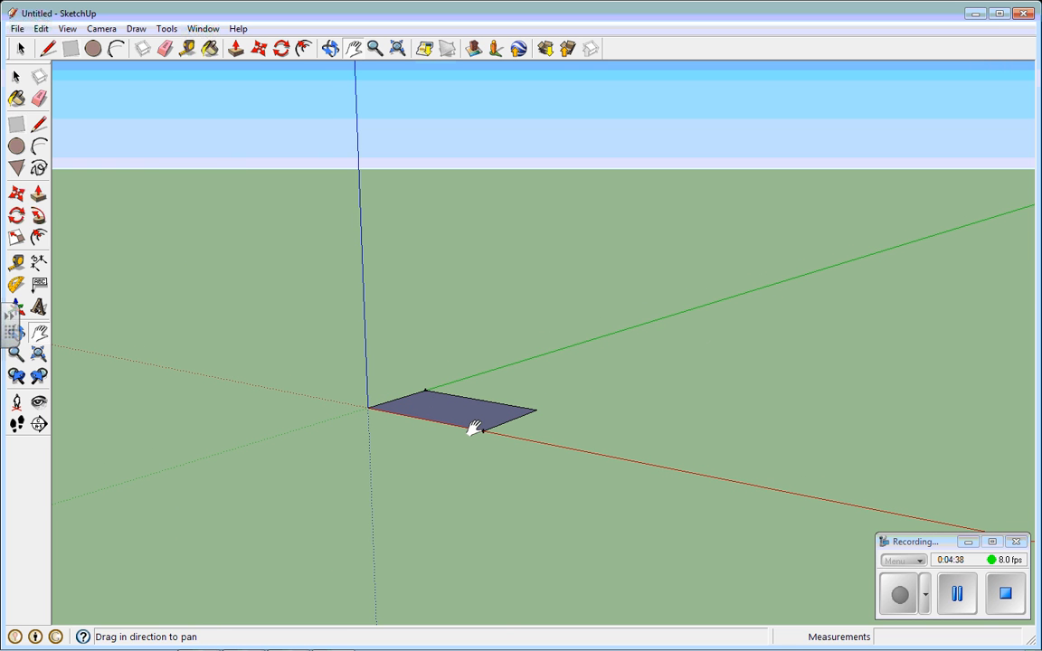
{"action": "scroll", "coordinate": [474, 428], "scroll_direction": "up", "scroll_amount": 5}
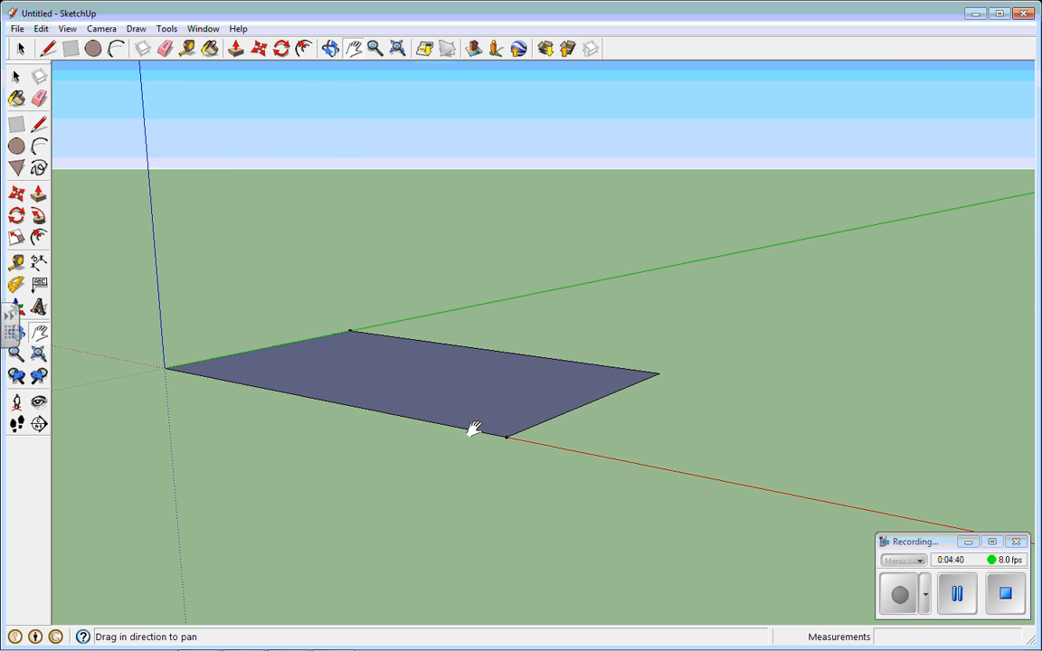
{"action": "scroll", "coordinate": [474, 429], "scroll_direction": "down", "scroll_amount": 2}
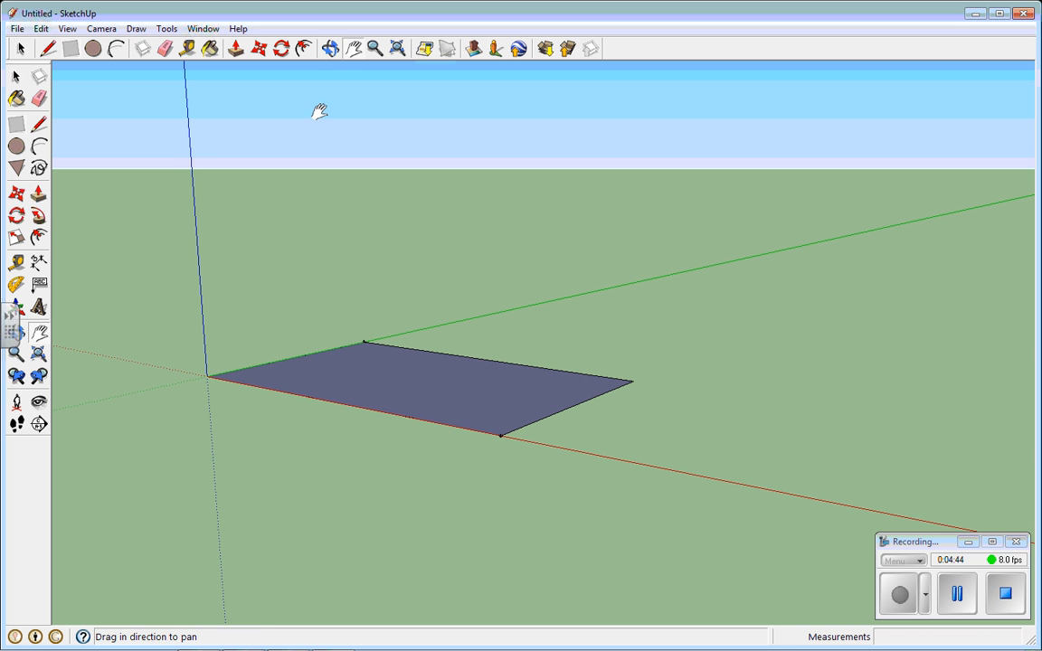
{"action": "left_click", "coordinate": [331, 50]}
{"action": "left_click_drag", "start_coordinate": [586, 400], "coordinate": [585, 431]}
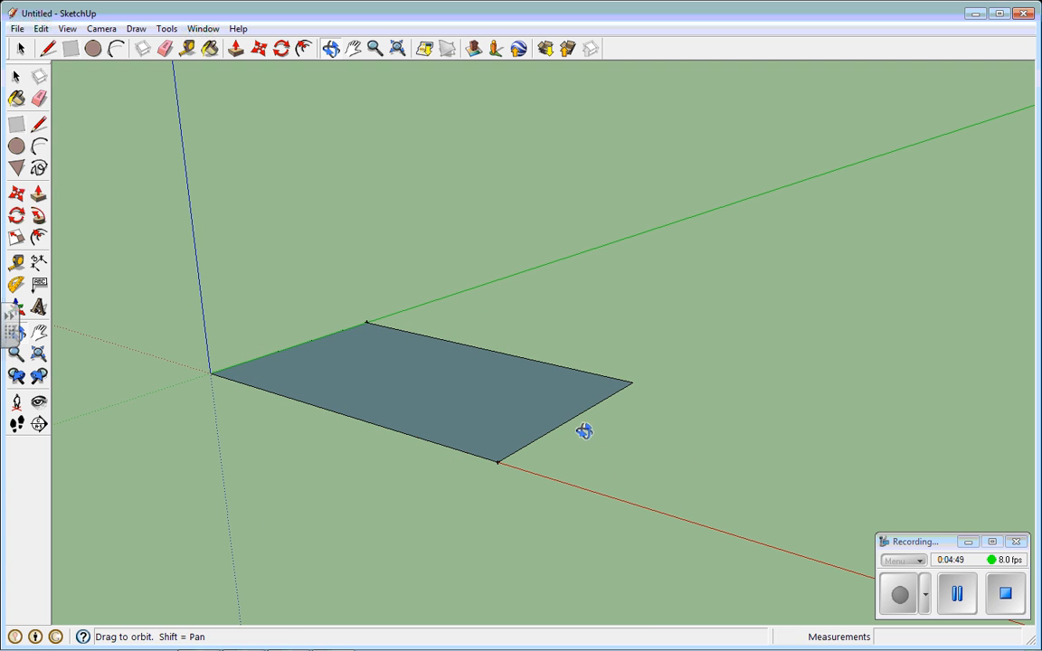
{"action": "left_click", "coordinate": [39, 193]}
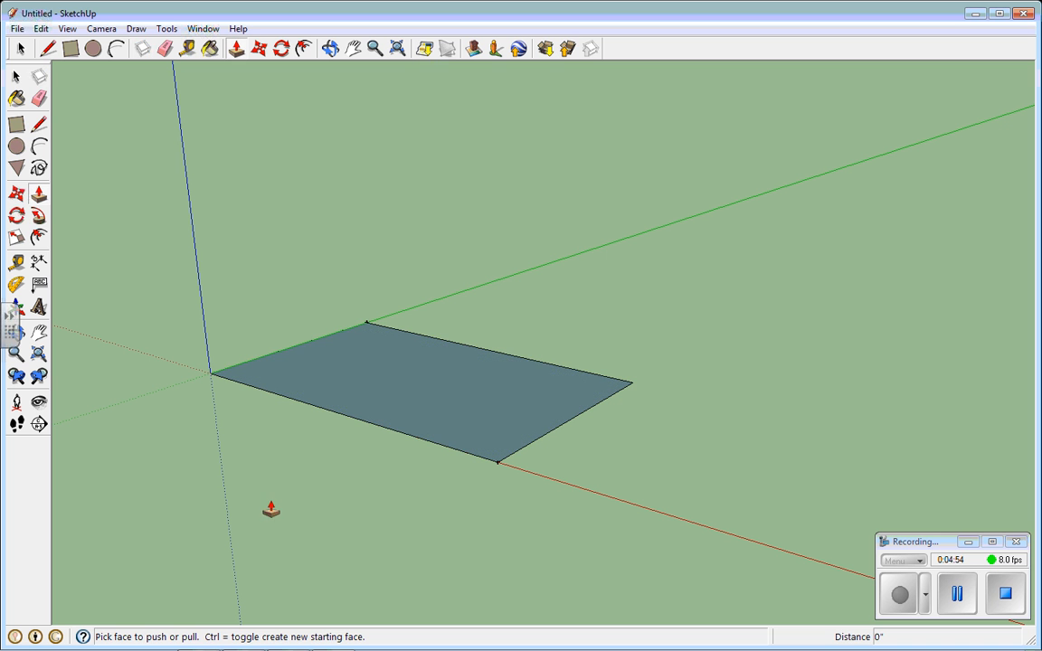
{"action": "left_click", "coordinate": [400, 391]}
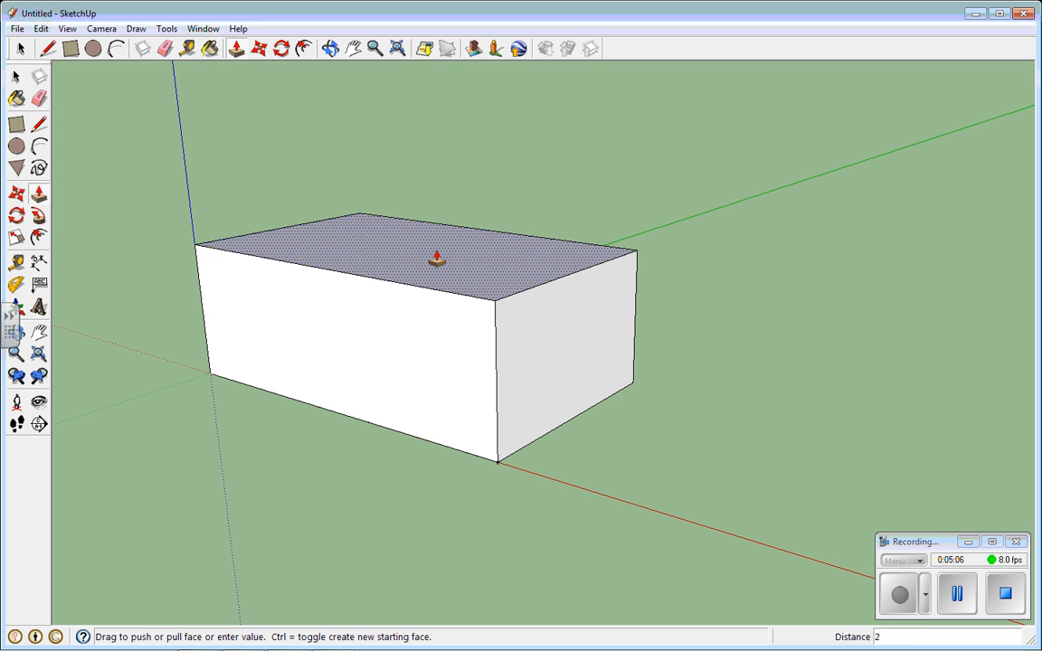
{"action": "left_click", "coordinate": [437, 259]}
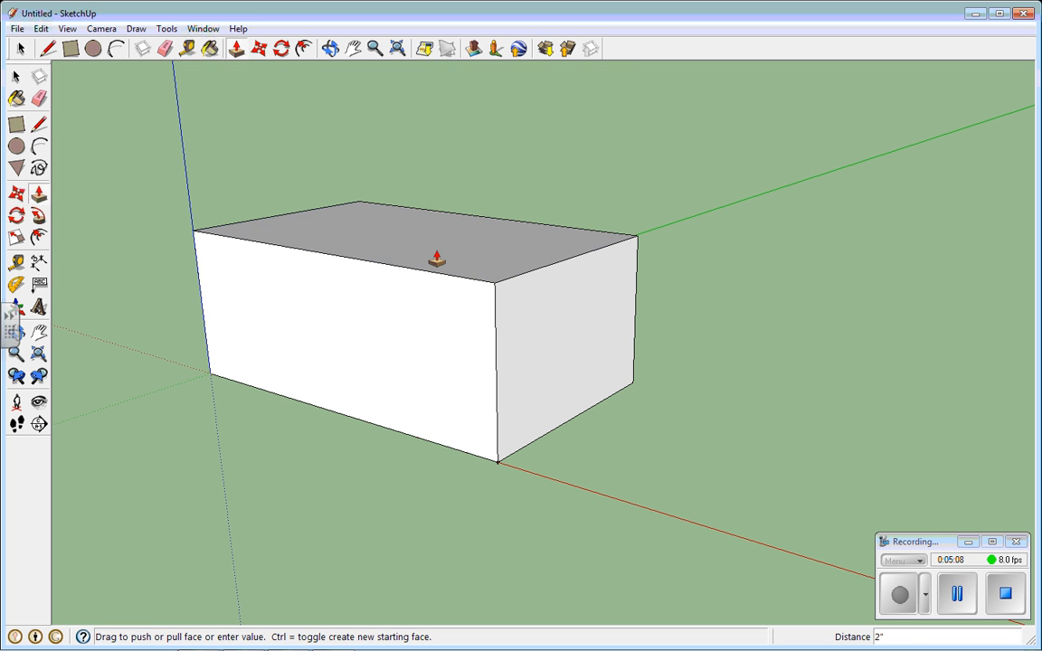
{"action": "mouse_move", "coordinate": [306, 649]}
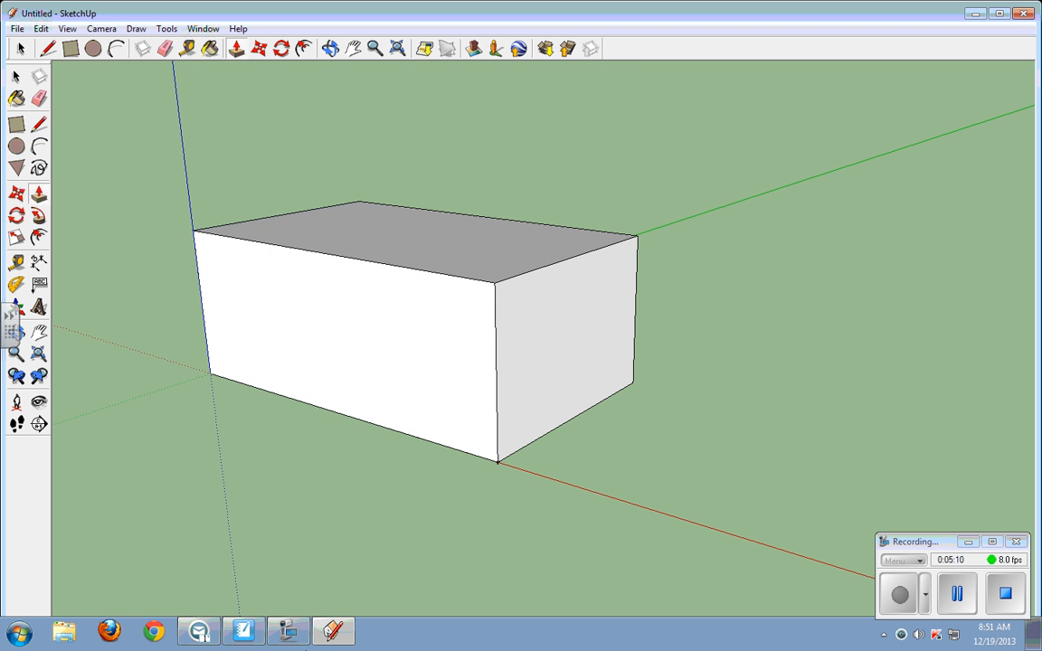
{"action": "key", "text": "space"}
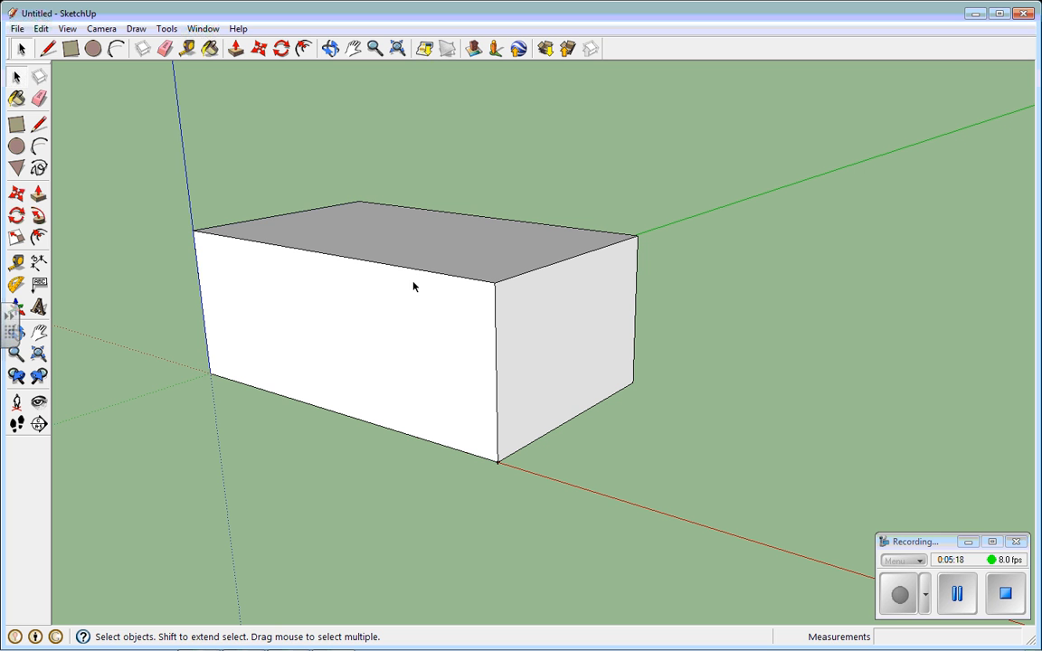
Try a 2" by 1" rectangle on the front face from its upper corner at the red-axis end, and undo it
{"action": "left_click", "coordinate": [18, 126]}
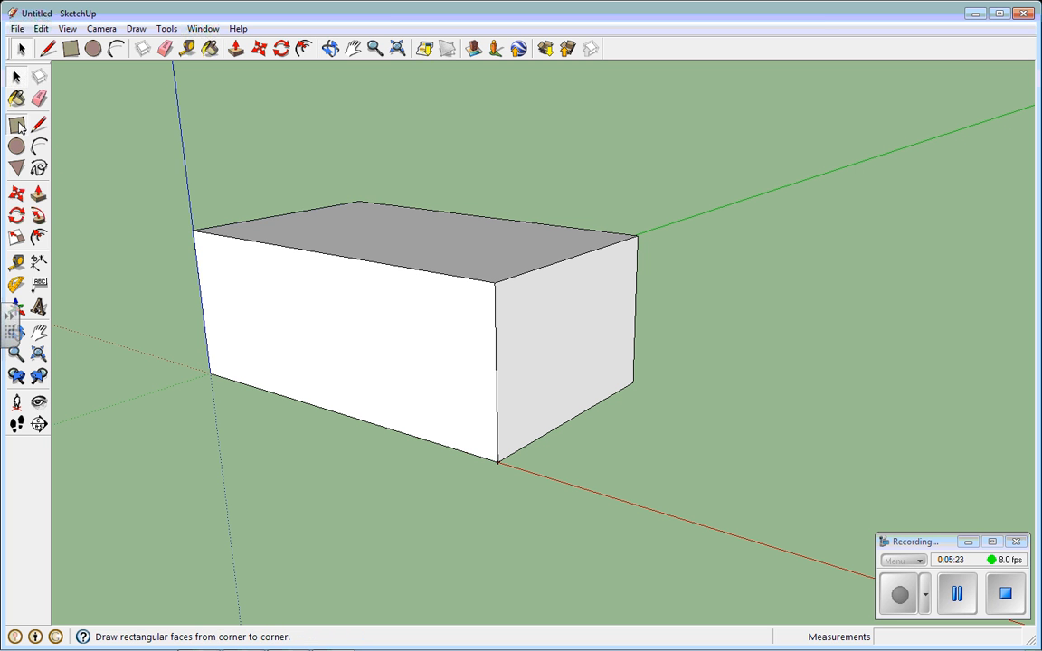
{"action": "left_click", "coordinate": [494, 282]}
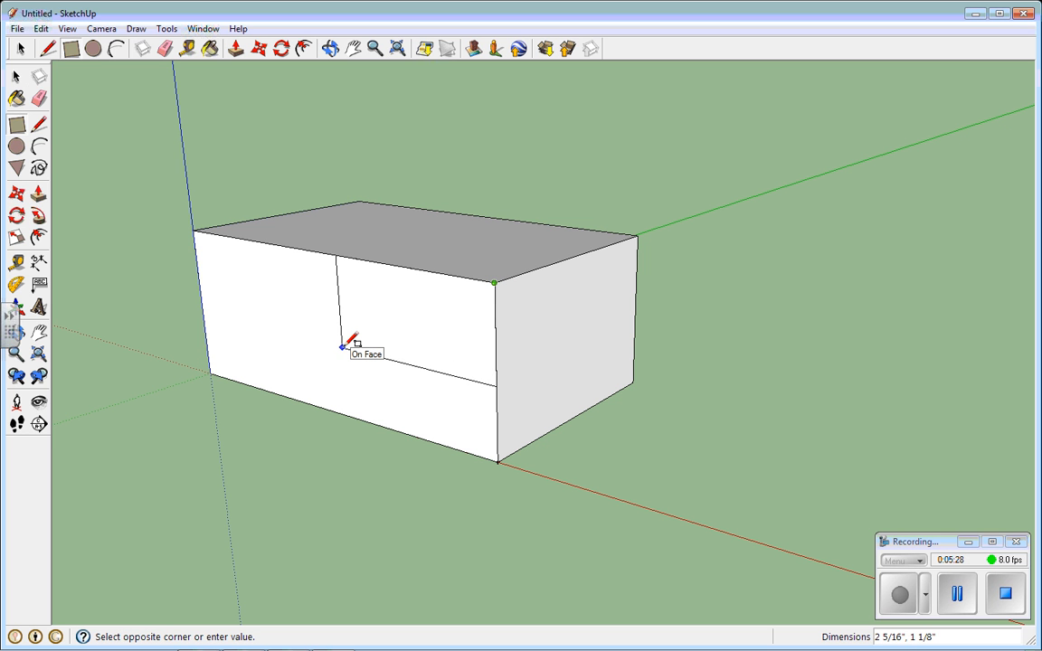
{"action": "type", "text": "2\",1"}
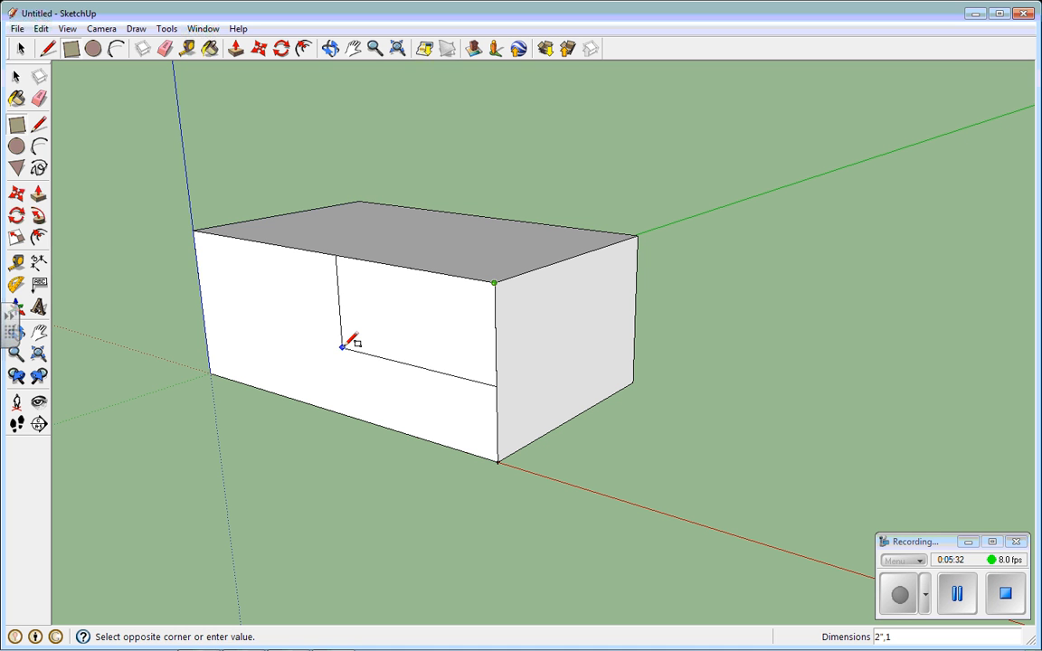
{"action": "key", "text": "Return"}
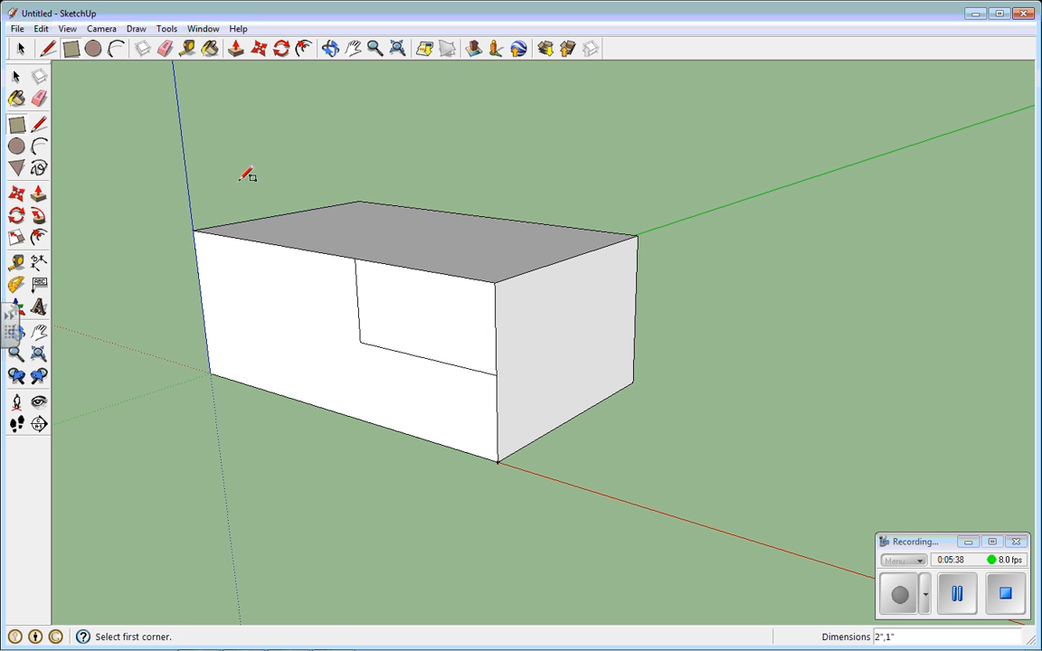
{"action": "left_click", "coordinate": [41, 28]}
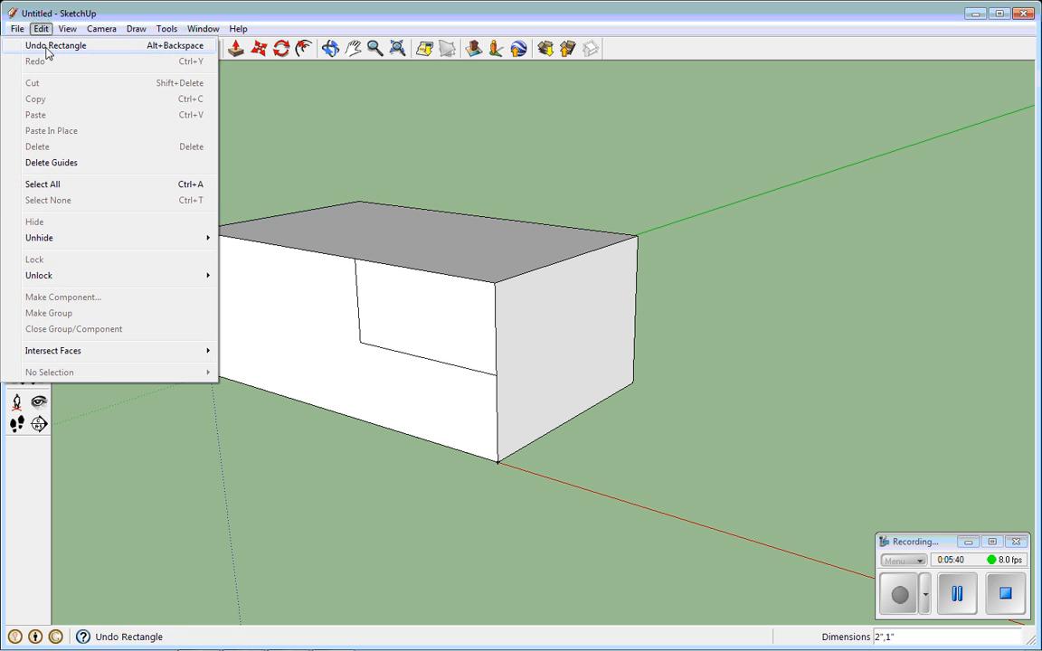
{"action": "left_click", "coordinate": [49, 42]}
Place guide points from the front face's upper corner at the red-axis end, 2" along the top edge and 1" down the vertical edge
{"action": "left_click", "coordinate": [16, 262]}
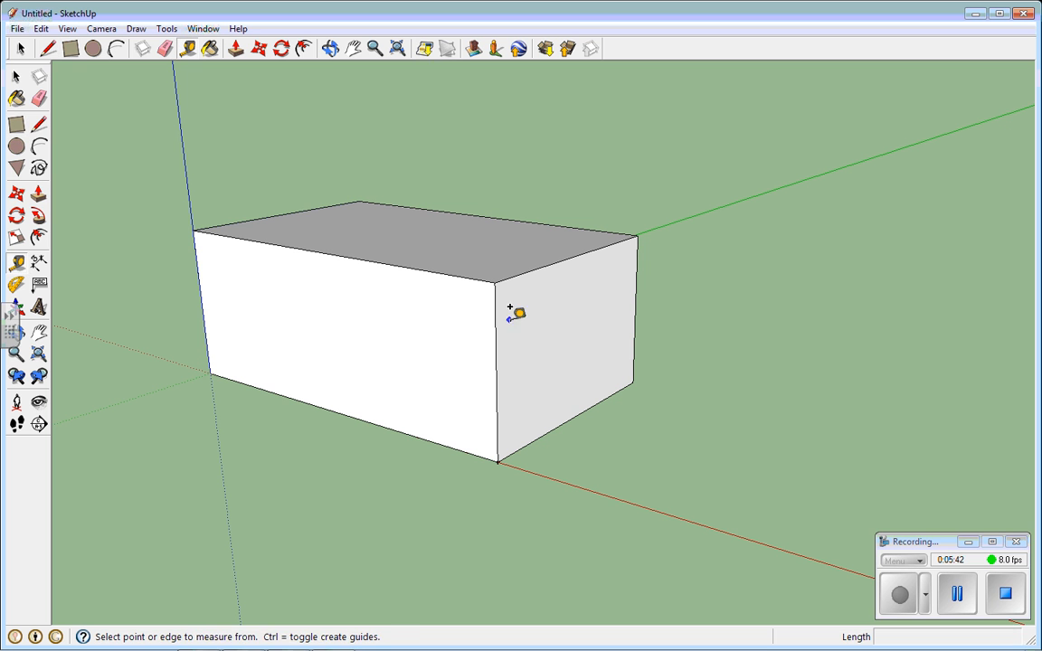
{"action": "left_click", "coordinate": [496, 274]}
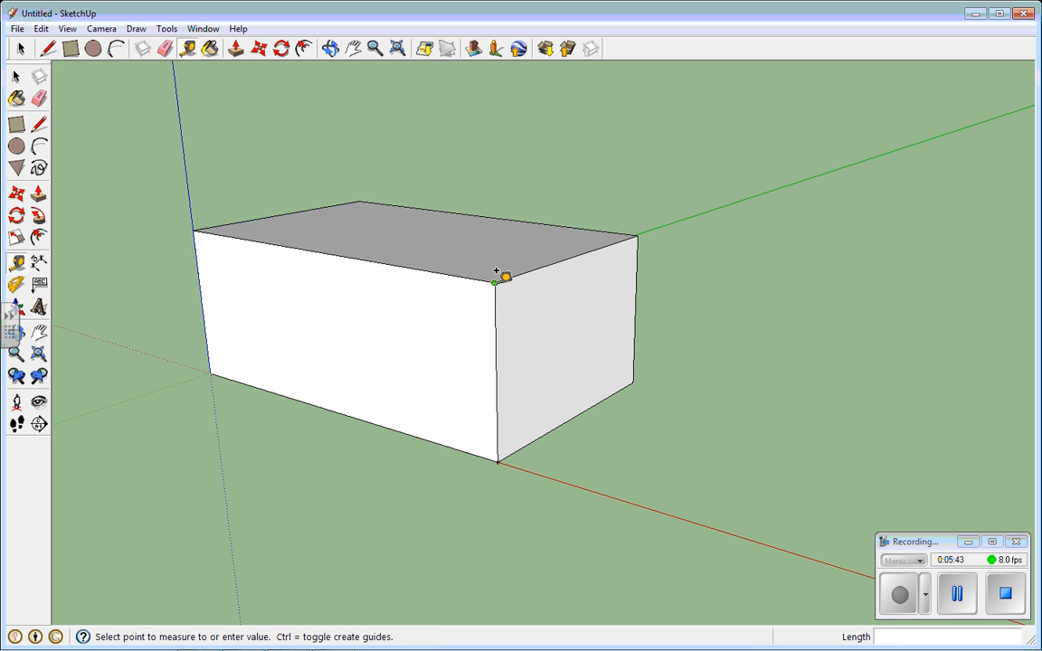
{"action": "left_click", "coordinate": [358, 259]}
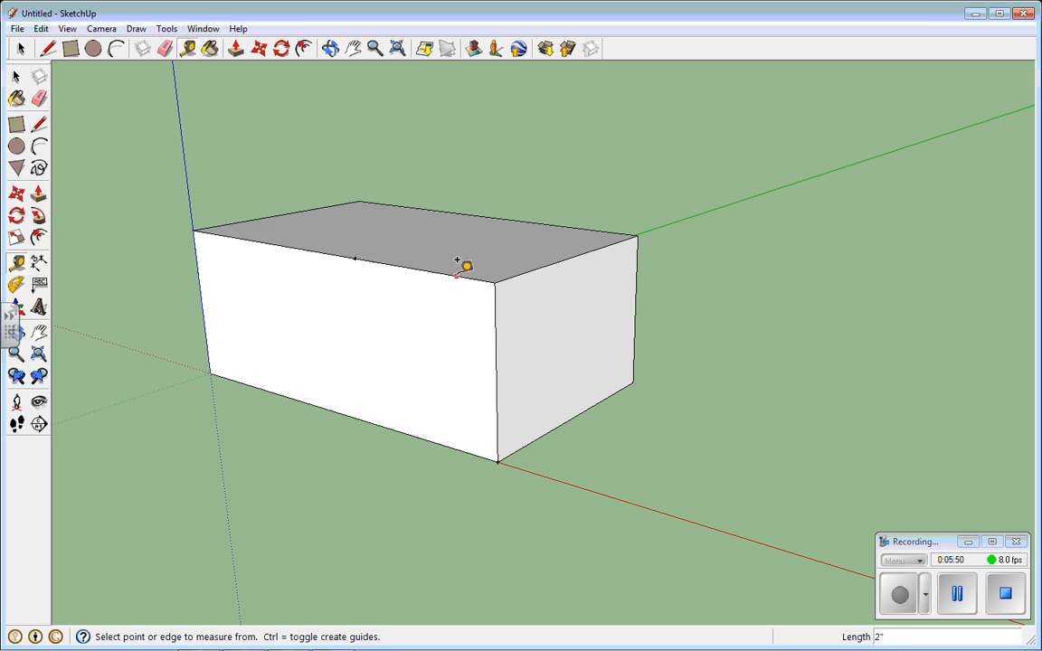
{"action": "left_click", "coordinate": [494, 280]}
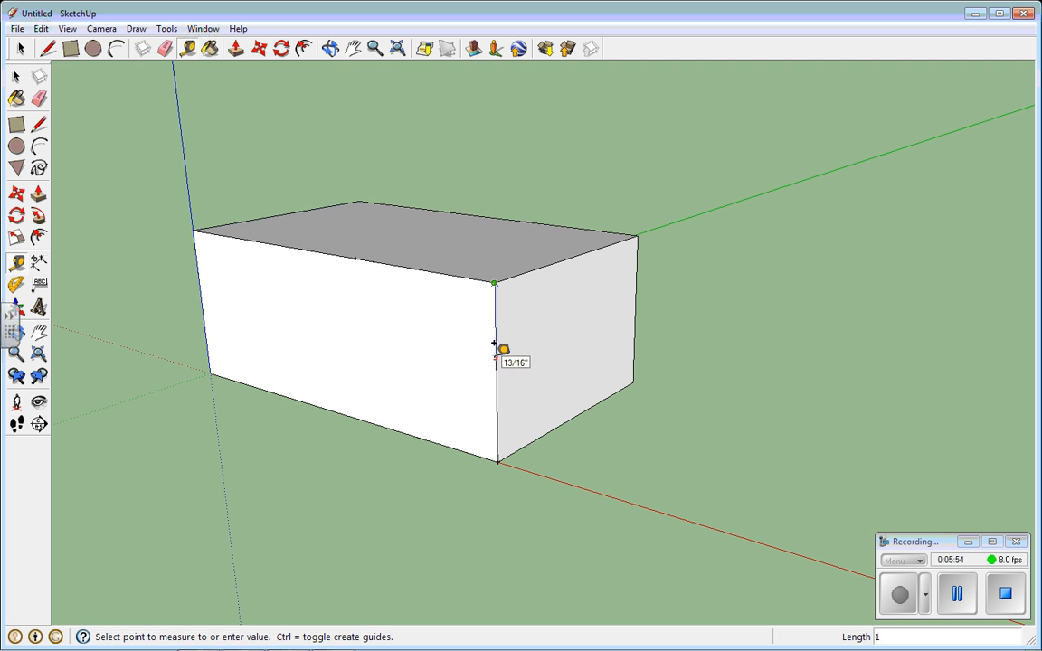
{"action": "left_click", "coordinate": [495, 374]}
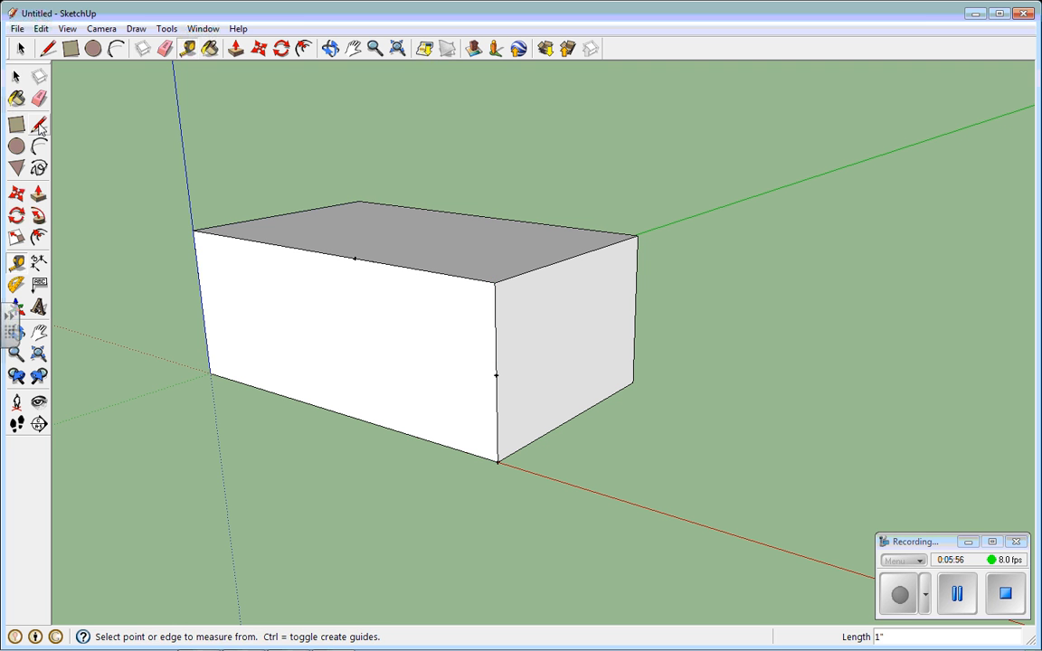
{"action": "key", "text": "l"}
{"action": "left_click", "coordinate": [355, 258]}
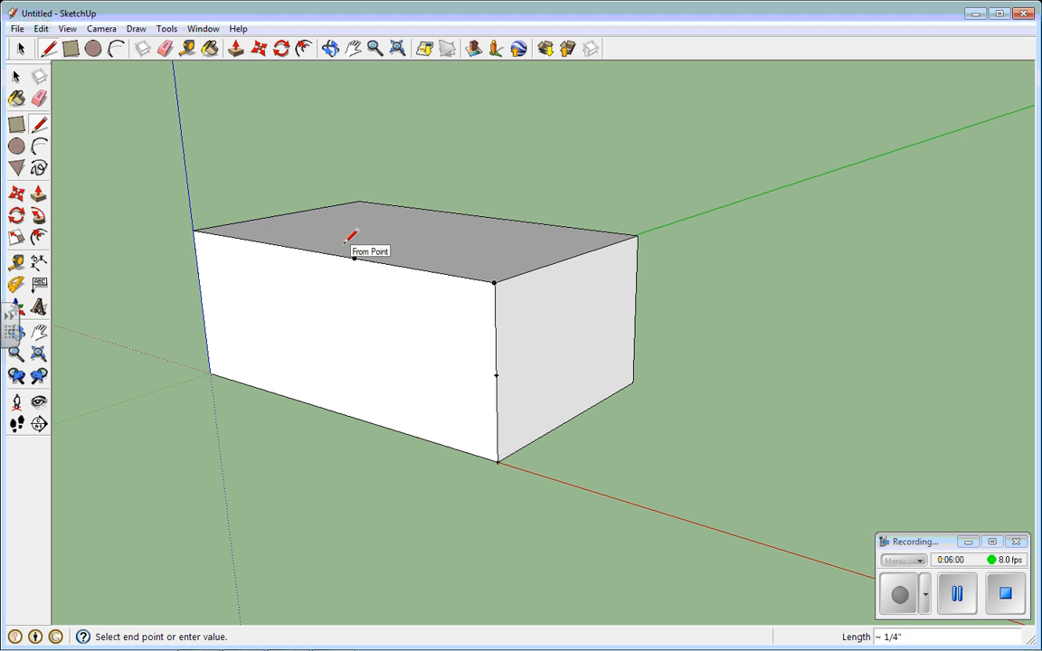
{"action": "left_click", "coordinate": [24, 49]}
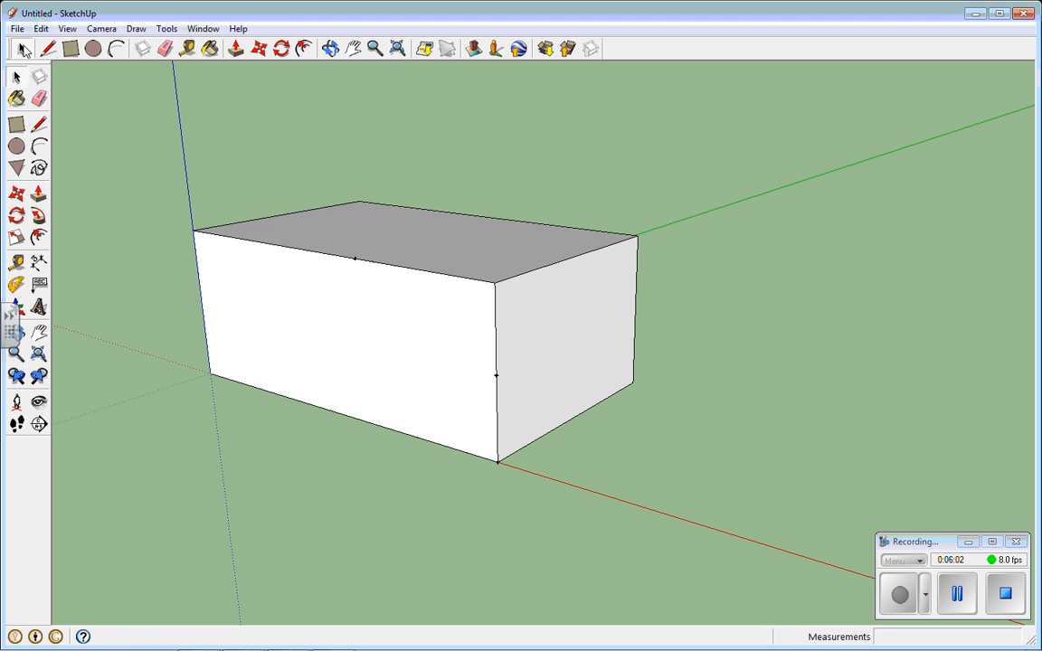
Draw a rectangle on the front face from the guide point on the top edge to the one on the vertical edge
{"action": "left_click", "coordinate": [16, 124]}
{"action": "left_click", "coordinate": [355, 258]}
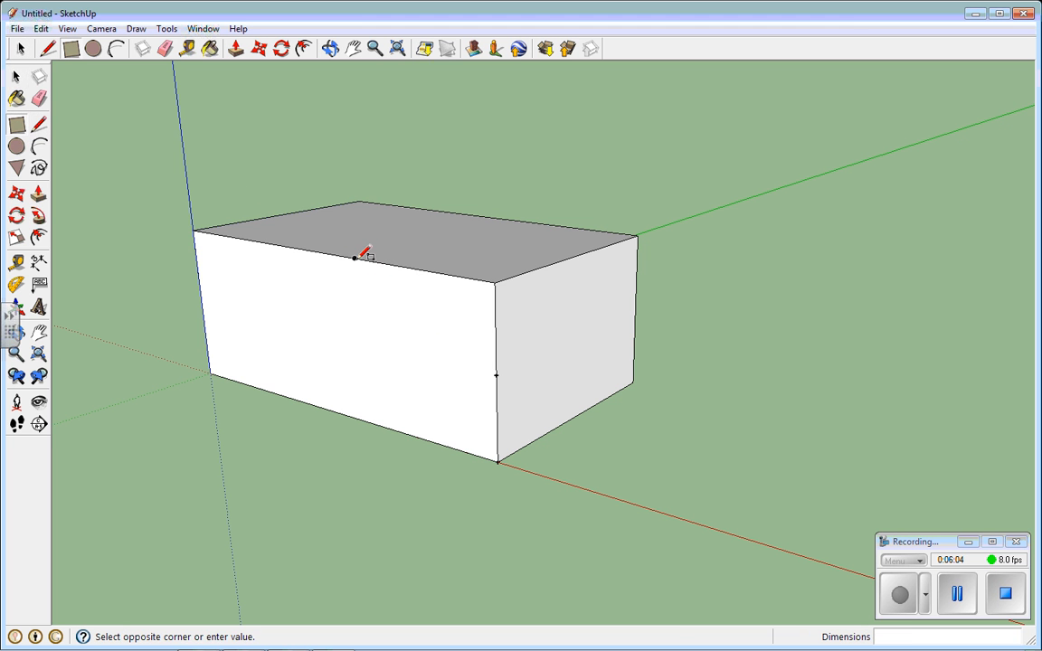
{"action": "left_click", "coordinate": [497, 373]}
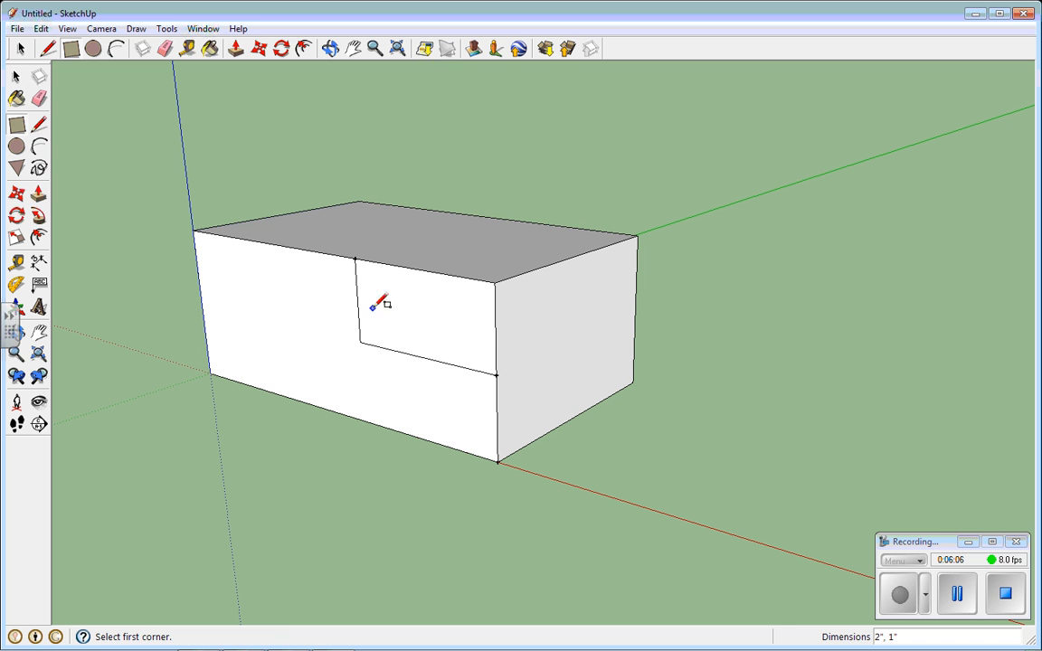
Push the corner rectangle 3" back through the block to cut a step, and erase the two guide points
{"action": "left_click", "coordinate": [41, 196]}
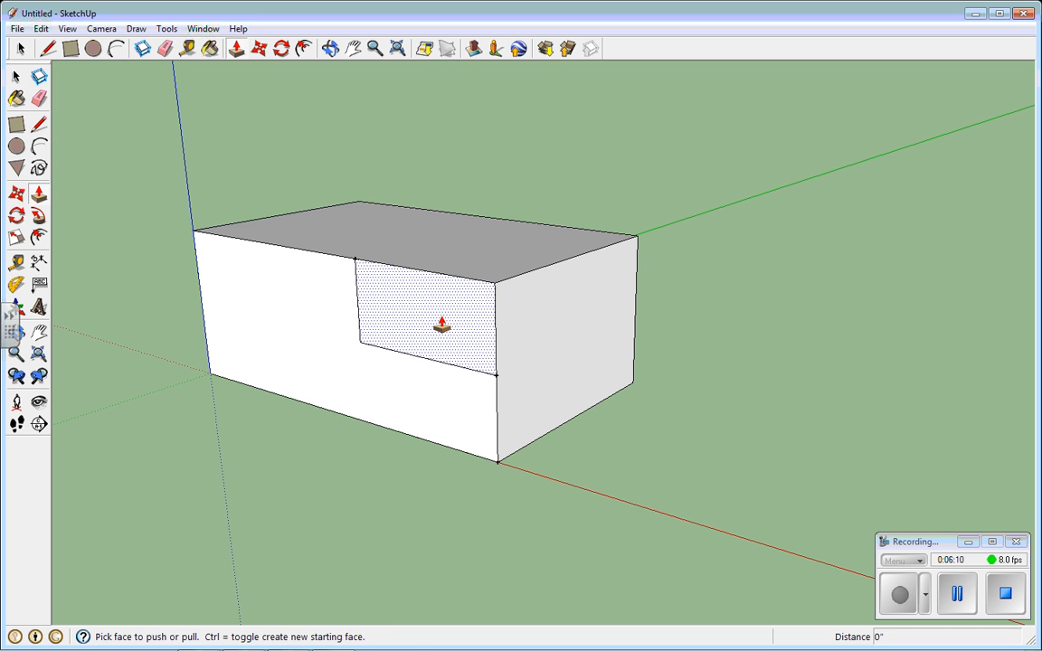
{"action": "left_click_drag", "start_coordinate": [436, 325], "coordinate": [599, 251]}
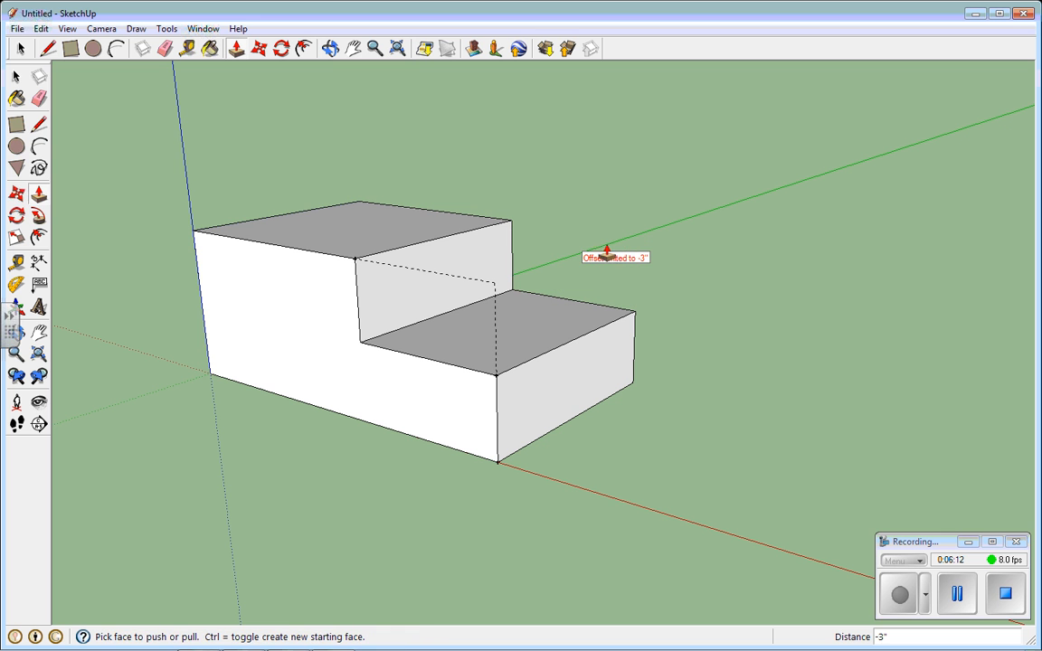
{"action": "left_click", "coordinate": [39, 99]}
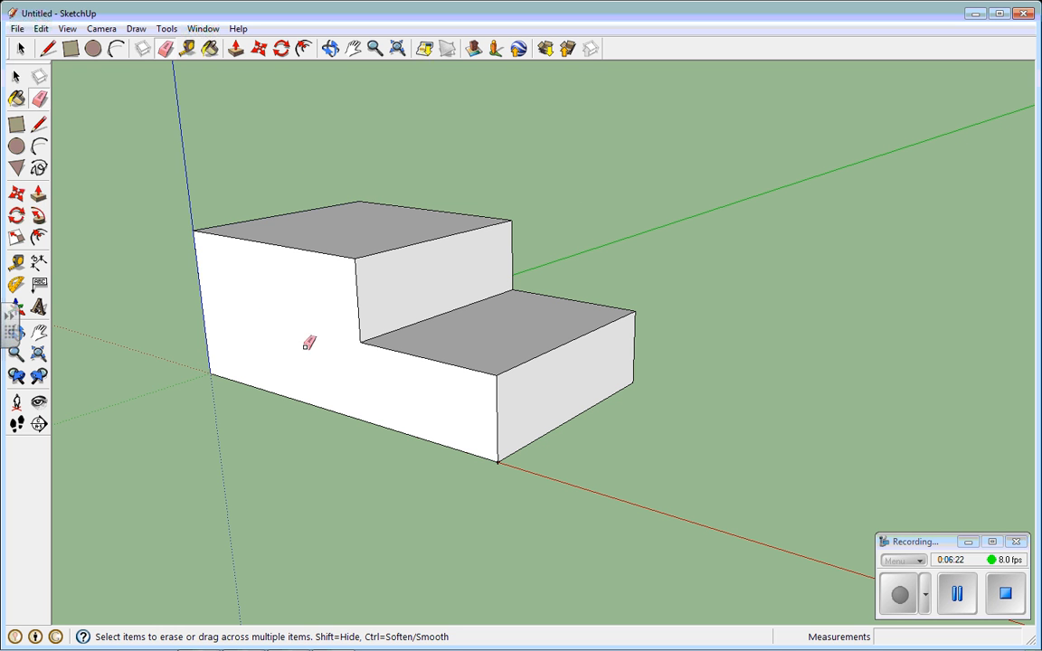
{"action": "left_click", "coordinate": [18, 78]}
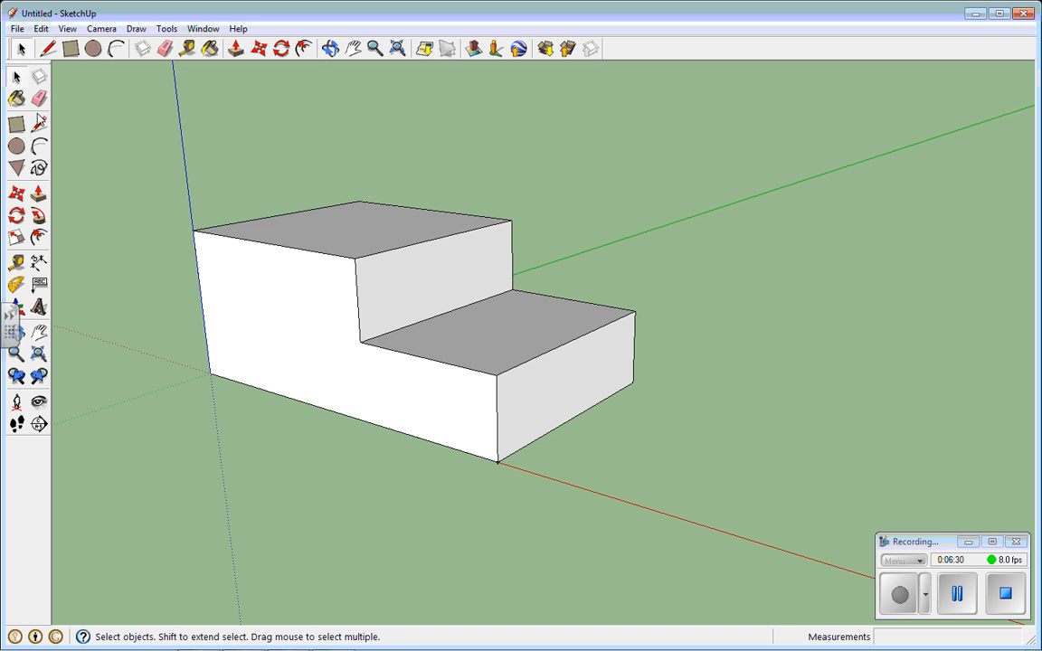
Mark a guide point 1" from the outer corner along the lower step's front edge, and draw a line from it to the bottom corner
{"action": "left_click", "coordinate": [16, 262]}
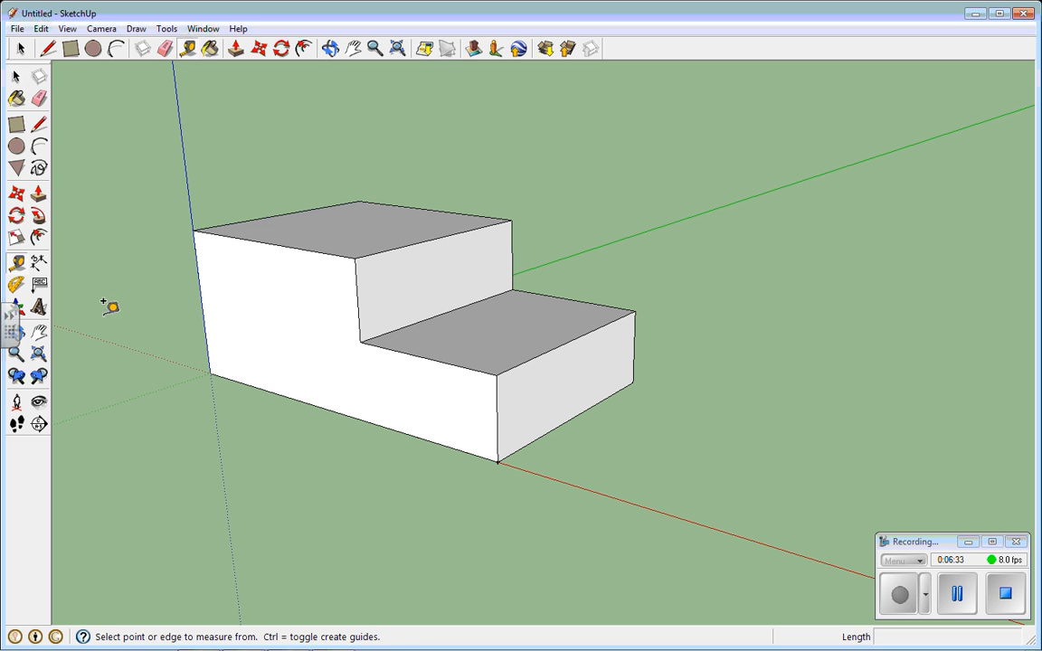
{"action": "left_click", "coordinate": [496, 374]}
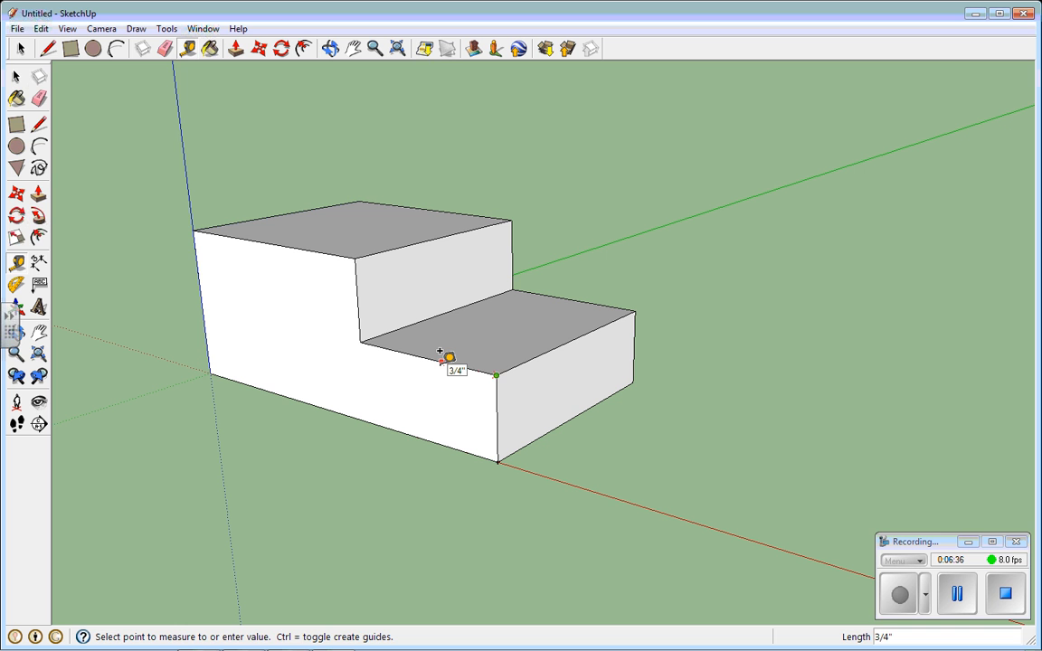
{"action": "left_click", "coordinate": [439, 351]}
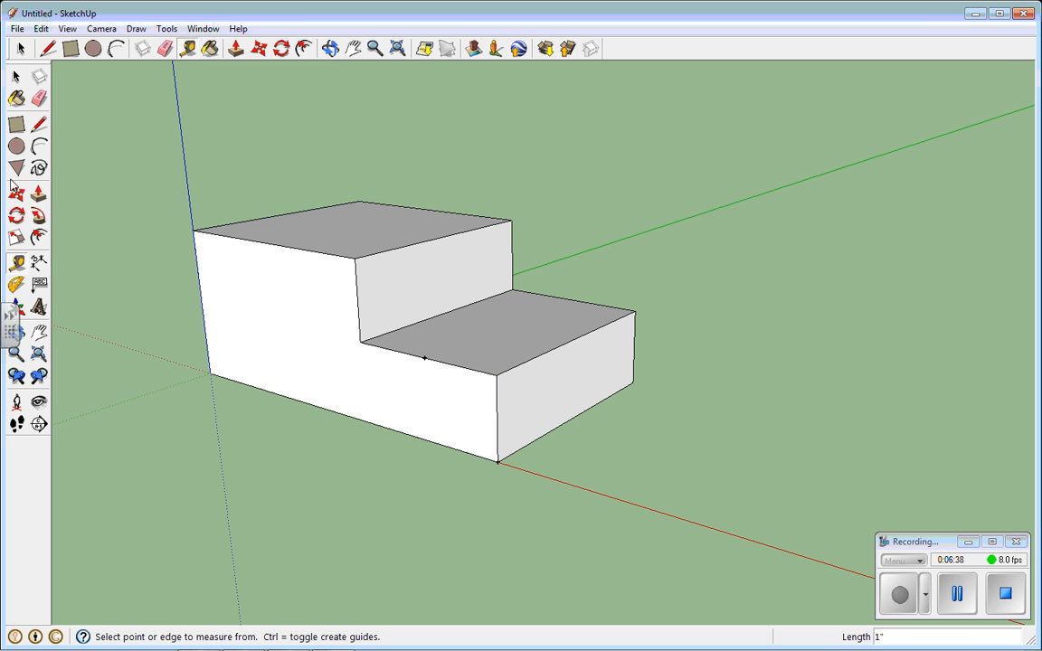
{"action": "left_click", "coordinate": [39, 124]}
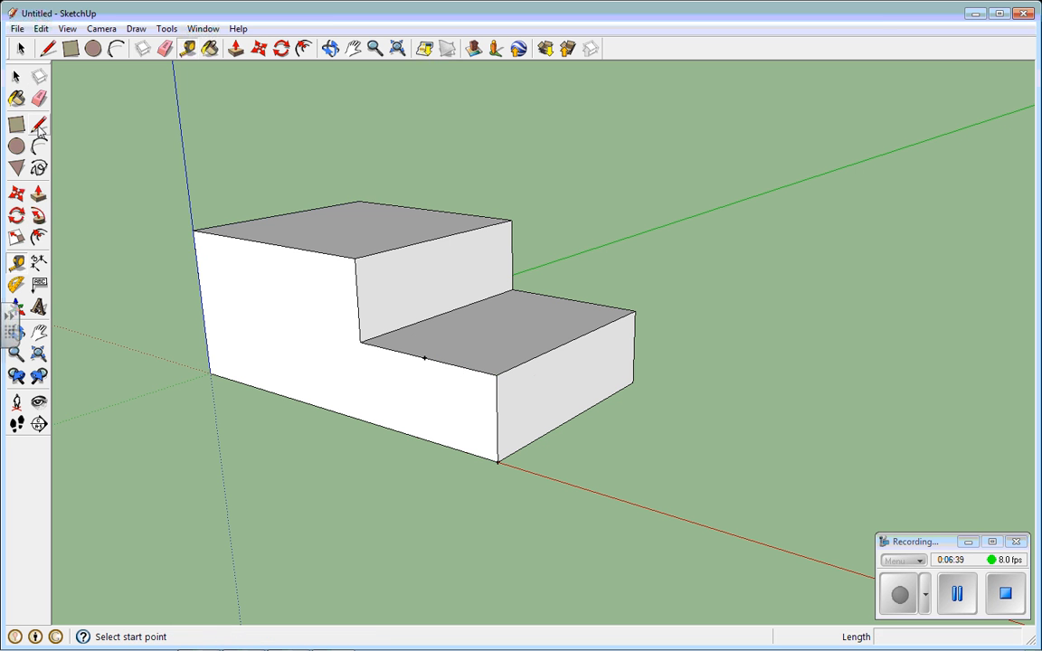
{"action": "left_click", "coordinate": [425, 357]}
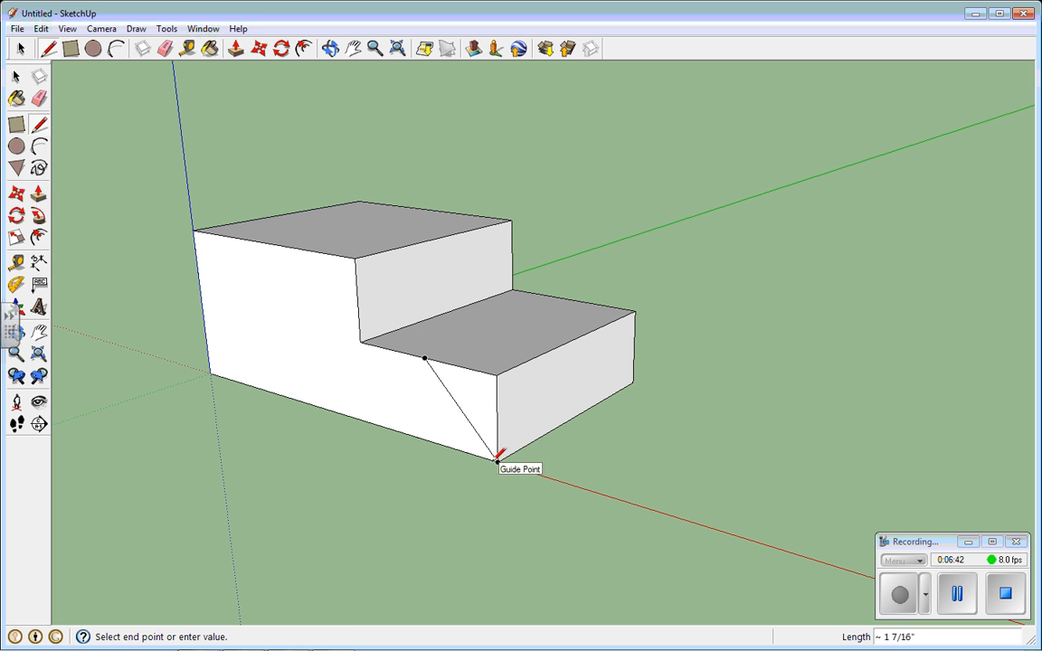
{"action": "left_click", "coordinate": [497, 462]}
Push the front triangle 3" back through the block to form a sloped end, and erase its guide point
{"action": "left_click", "coordinate": [43, 195]}
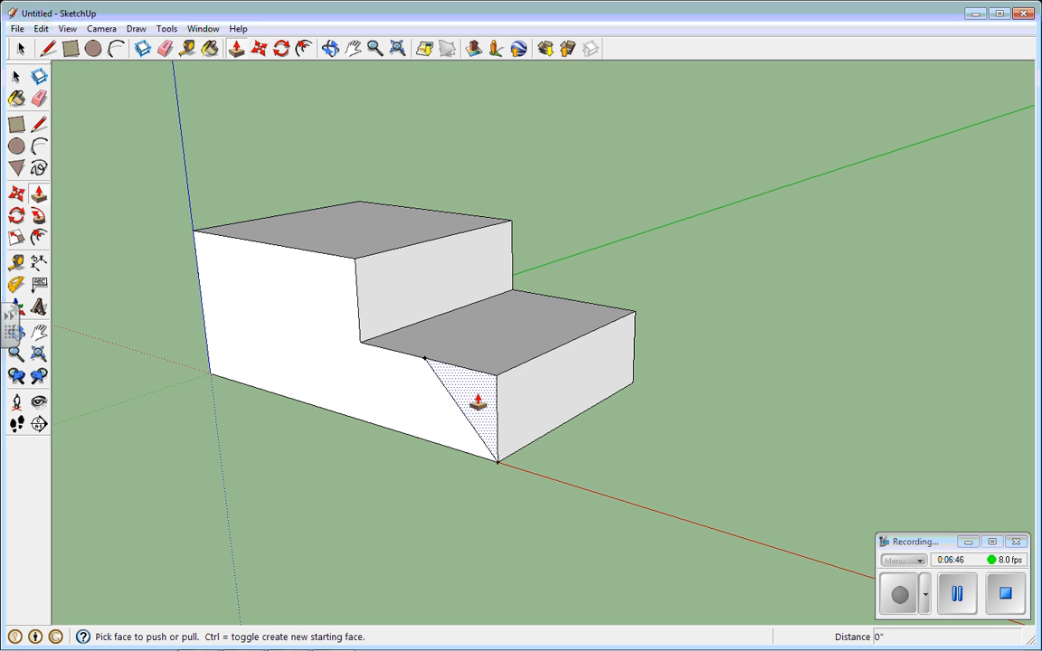
{"action": "left_click_drag", "start_coordinate": [477, 401], "coordinate": [660, 342]}
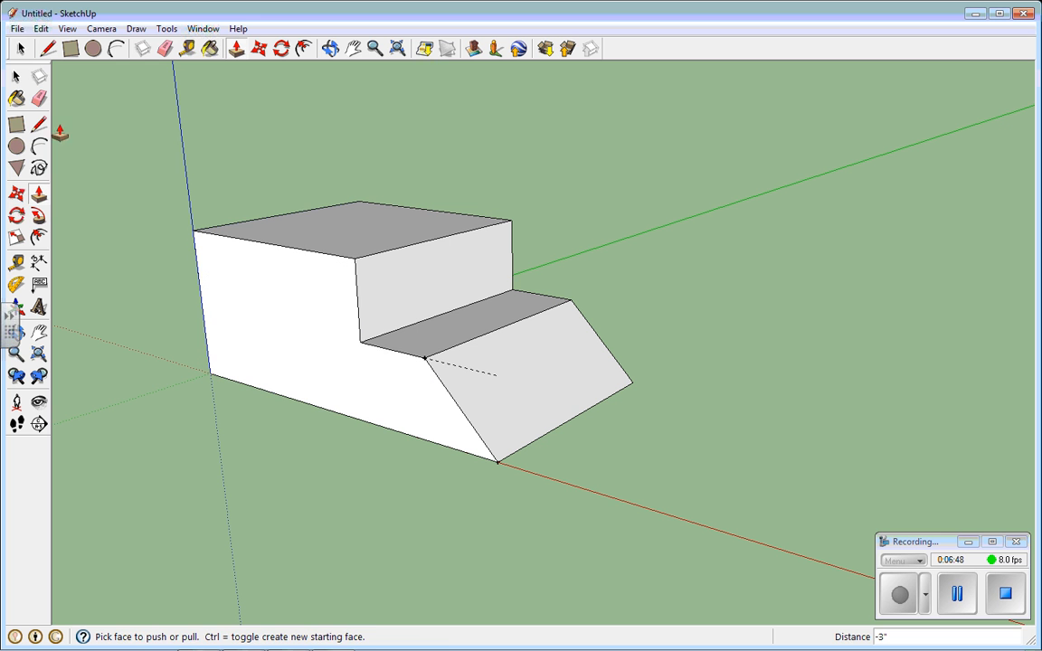
{"action": "left_click", "coordinate": [38, 99]}
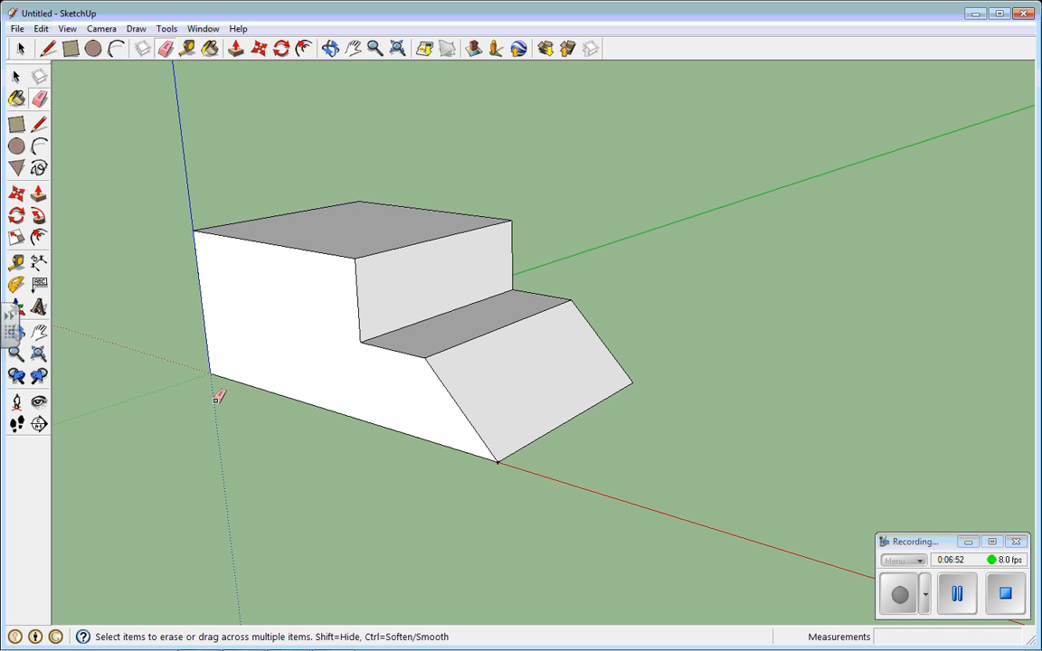
Dimension the front face's bottom edge and its full-height vertical edge at the origin, placing both dimensions outside the block
{"action": "left_click", "coordinate": [39, 262]}
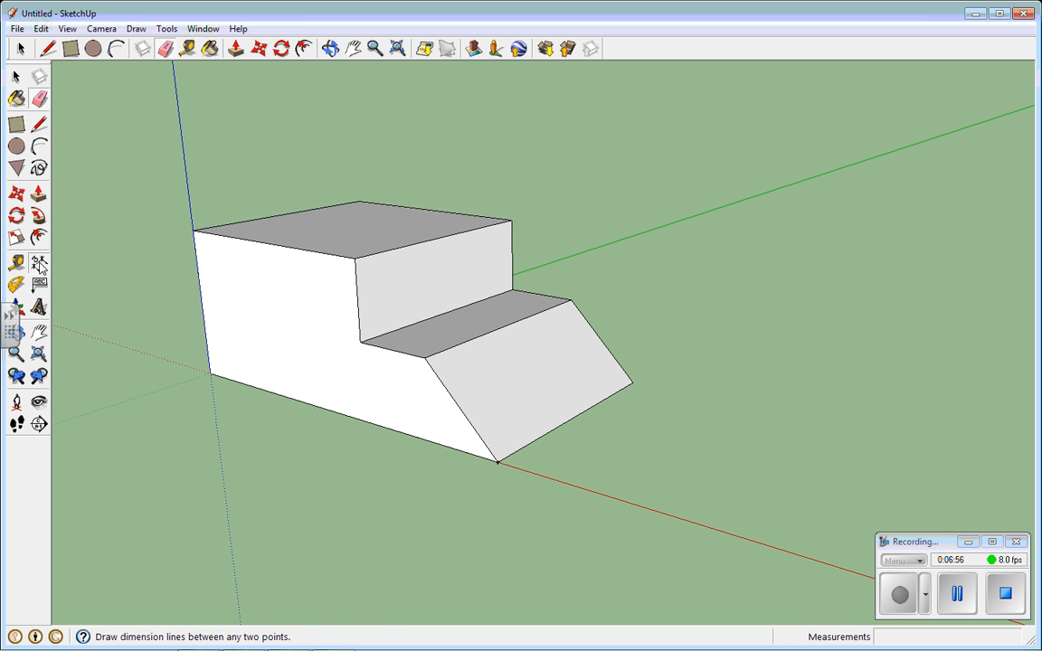
{"action": "left_click", "coordinate": [210, 373]}
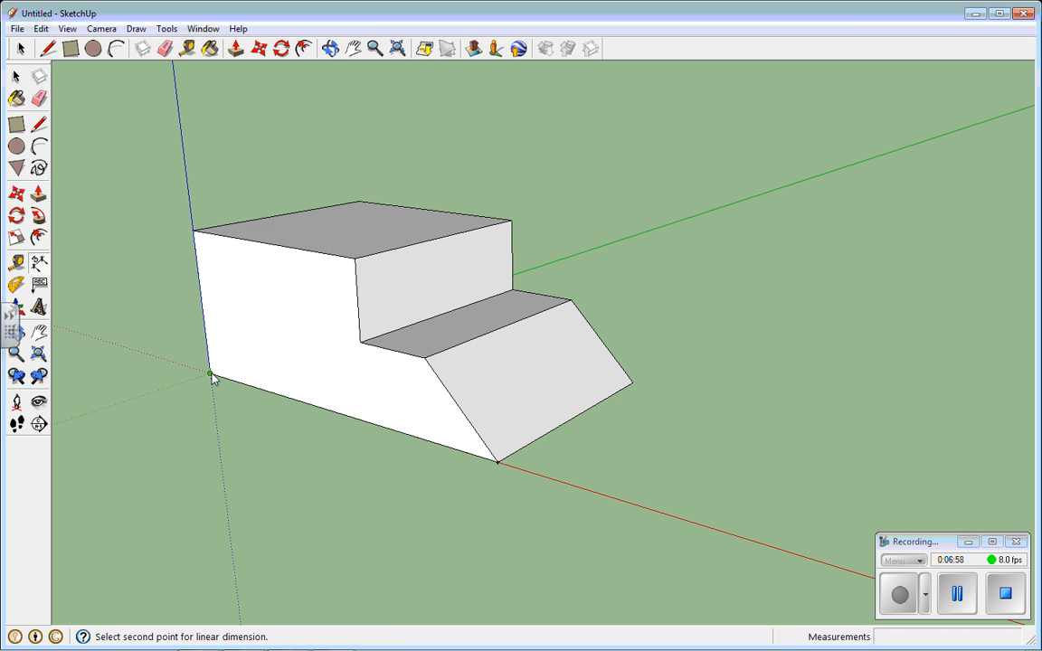
{"action": "left_click", "coordinate": [497, 463]}
{"action": "left_click", "coordinate": [483, 486]}
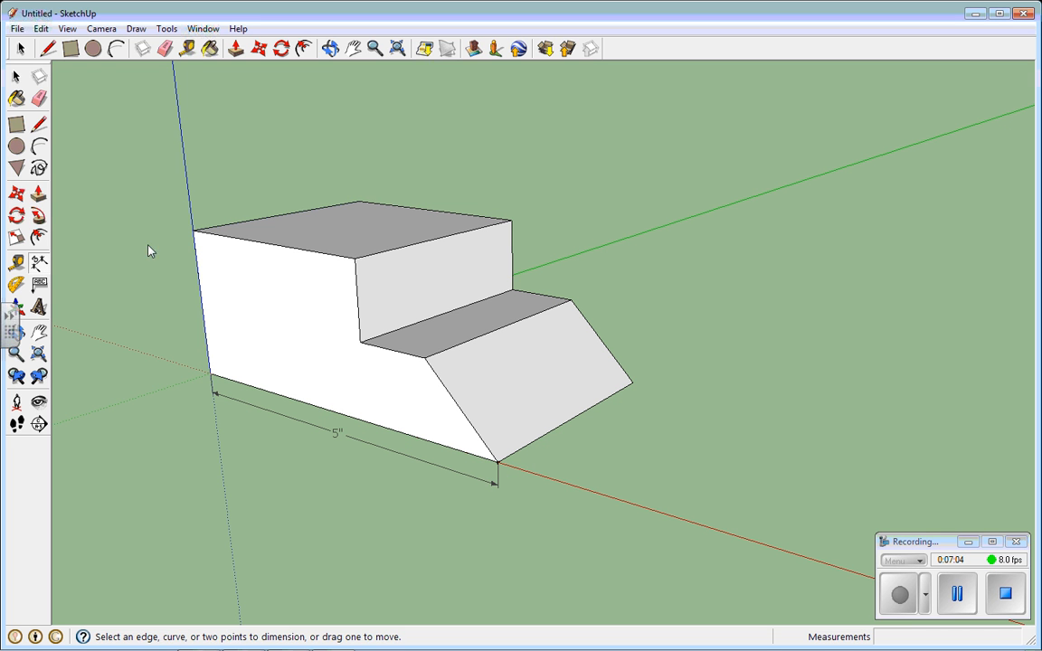
{"action": "left_click", "coordinate": [193, 231]}
{"action": "left_click", "coordinate": [211, 373]}
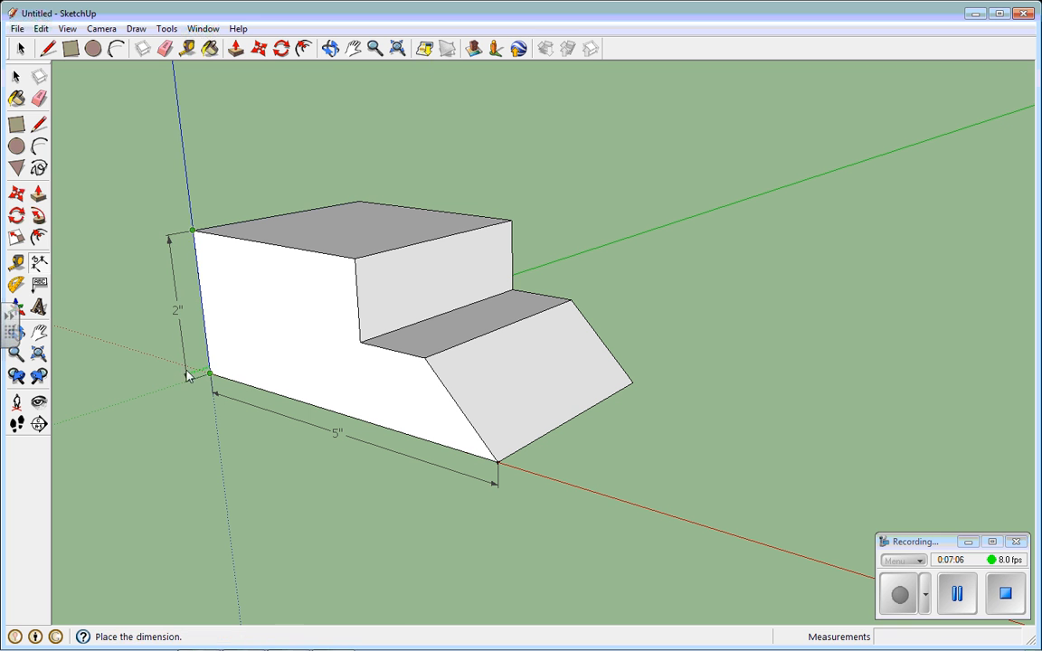
{"action": "left_click", "coordinate": [184, 369]}
Dimension the upper step's top front edge, and adjust the dimension's placement on the front face just below the edge
{"action": "left_click", "coordinate": [193, 232]}
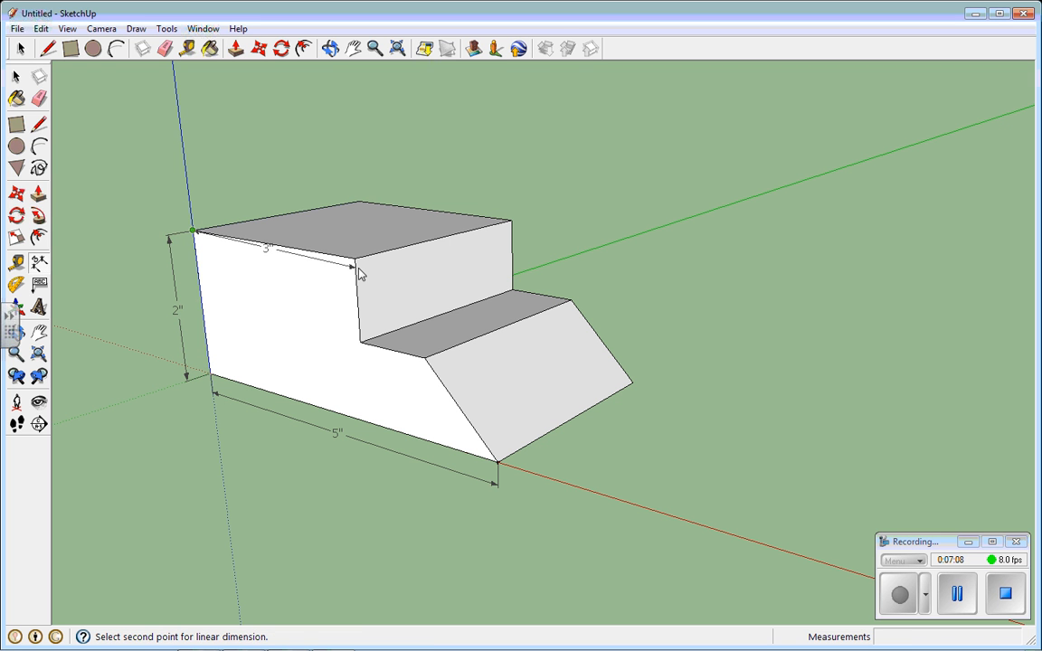
{"action": "left_click", "coordinate": [354, 259]}
{"action": "left_click", "coordinate": [344, 283]}
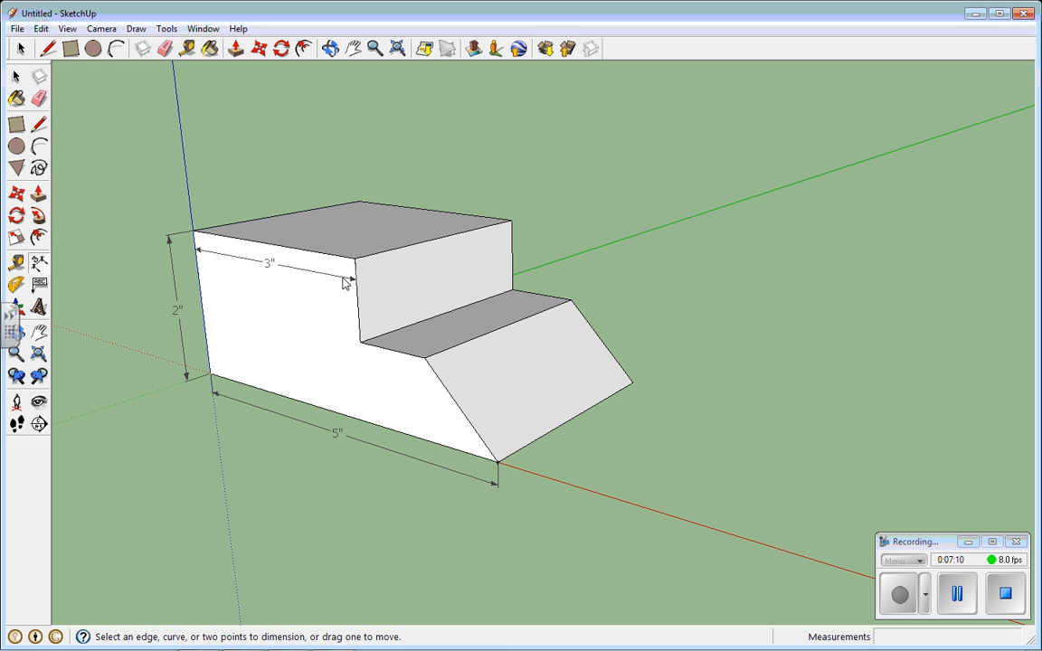
{"action": "left_click", "coordinate": [358, 265]}
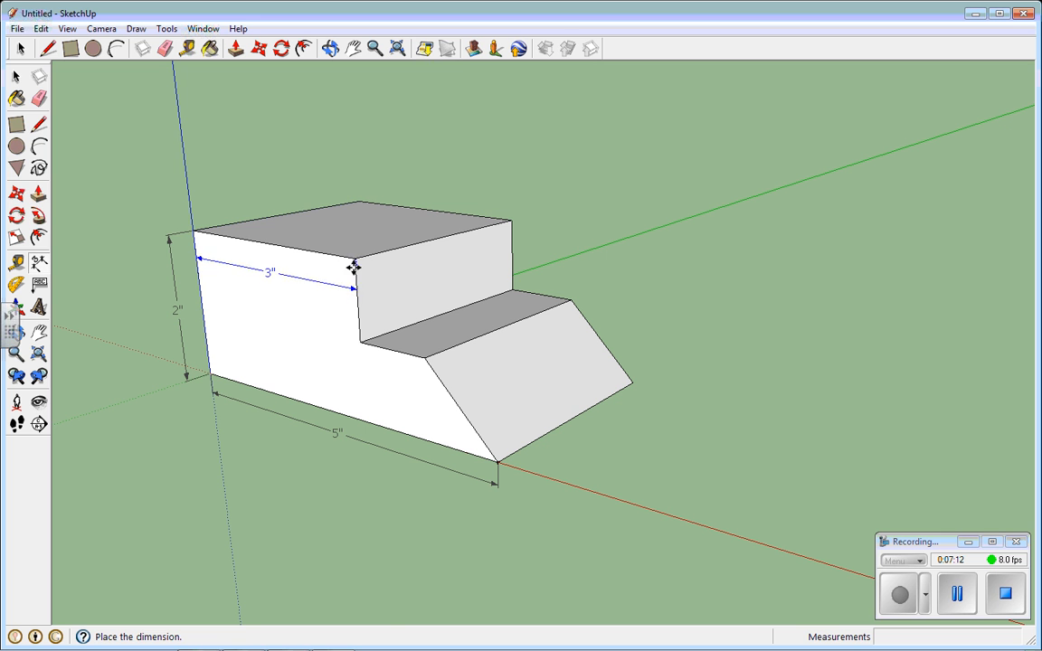
{"action": "left_click", "coordinate": [359, 262]}
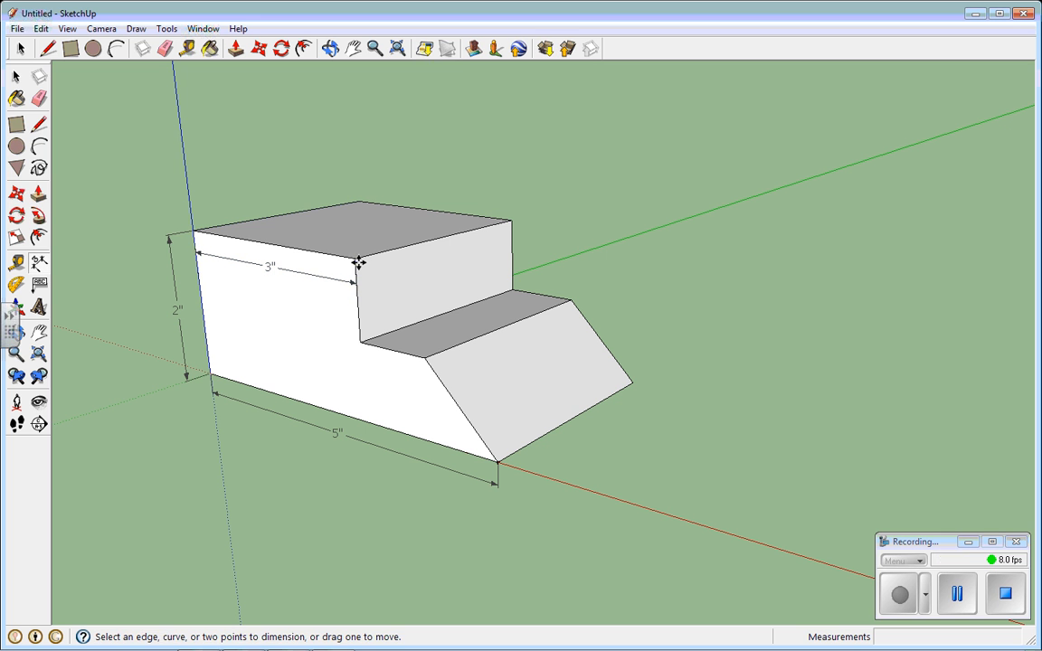
Dimension the height of the vertical face between the two steps at its back edge, placing the dimension on that face
{"action": "left_click", "coordinate": [511, 219]}
{"action": "left_click", "coordinate": [512, 290]}
{"action": "left_click", "coordinate": [477, 296]}
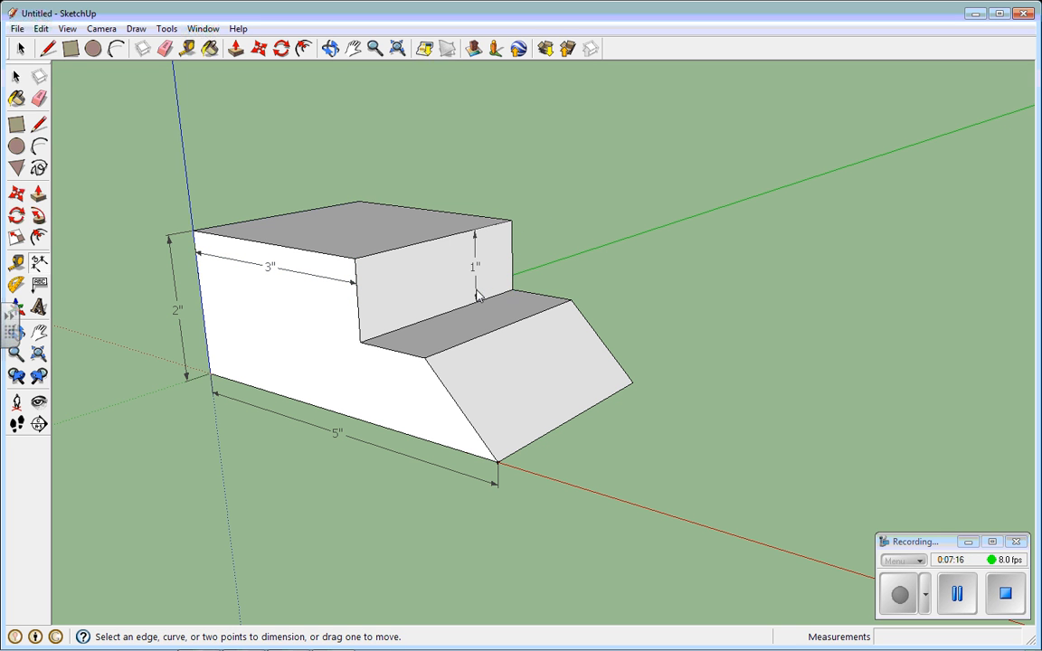
Dimension the lower step's top front edge, placing the dimension on the front face just below the edge
{"action": "left_click", "coordinate": [360, 344]}
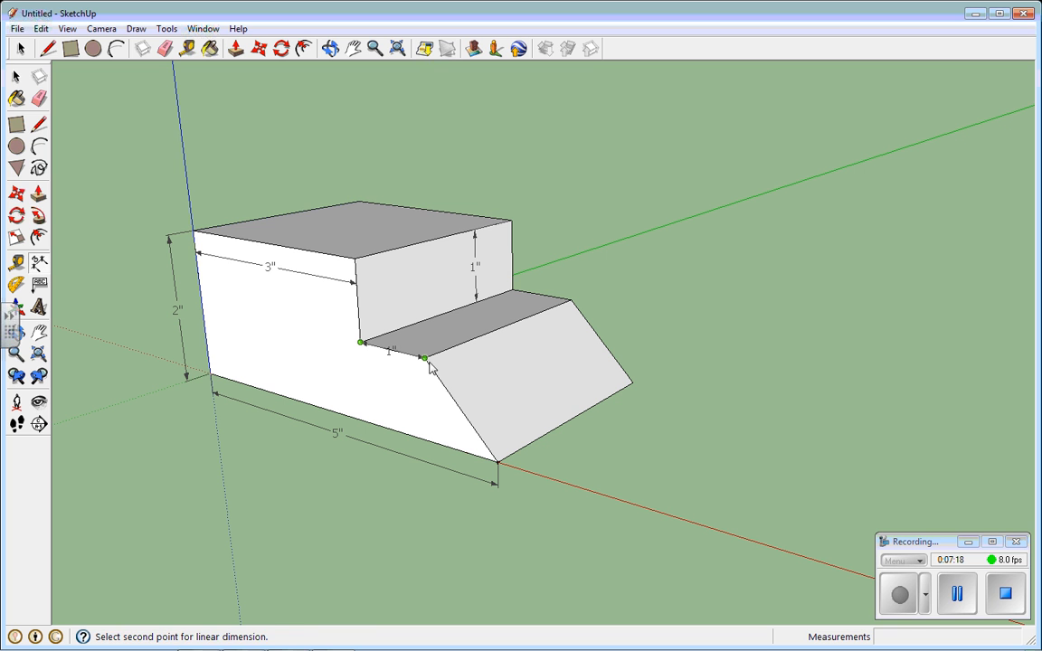
{"action": "left_click", "coordinate": [424, 358]}
{"action": "left_click", "coordinate": [414, 376]}
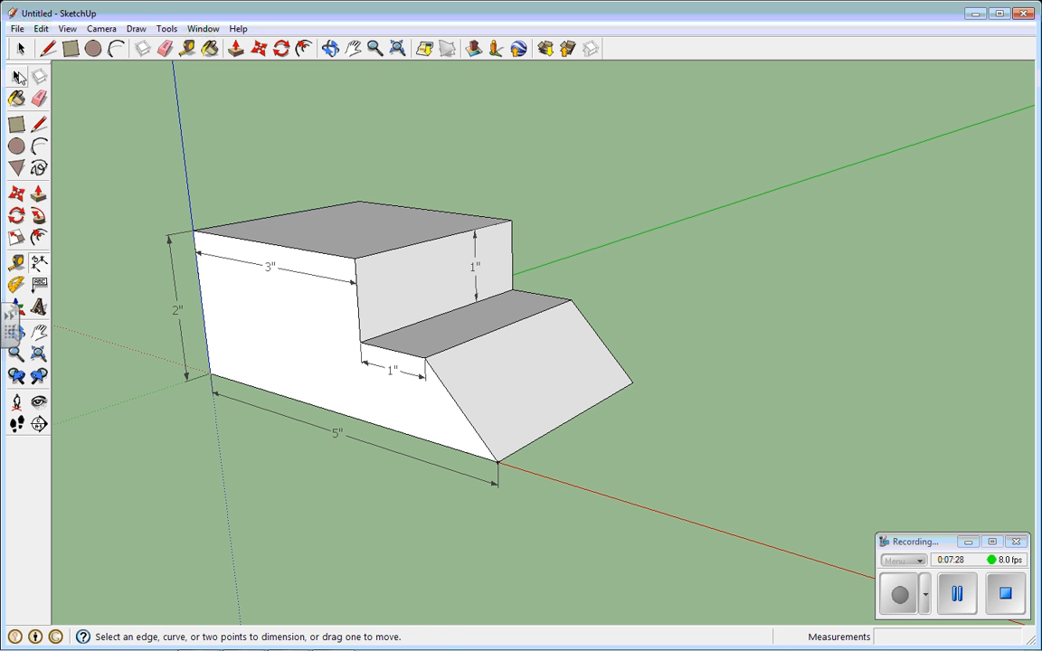
Erase the height dimension on the vertical face between the two steps
{"action": "left_click", "coordinate": [39, 99]}
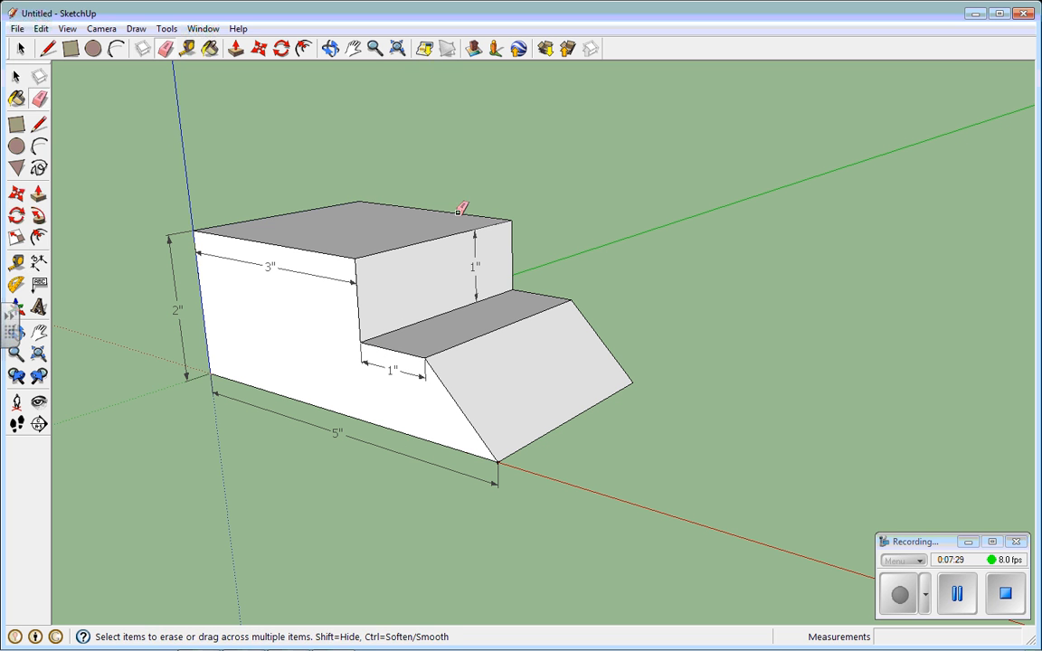
{"action": "left_click", "coordinate": [477, 259]}
{"action": "left_click", "coordinate": [39, 124]}
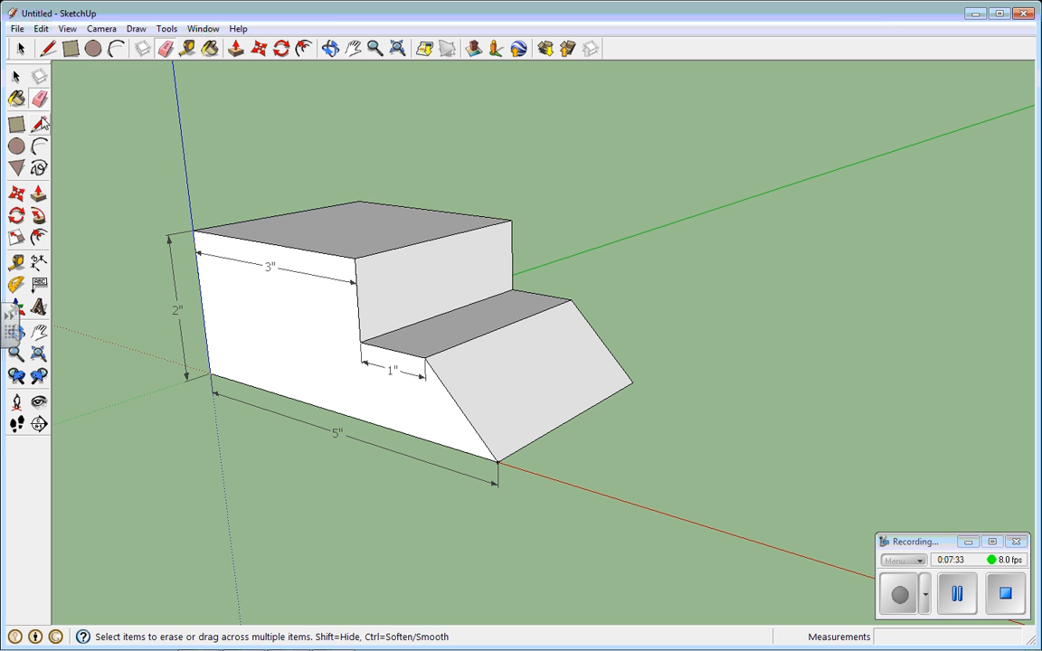
Place a guide point 1" from the back corner along the vertical face's top edge, and draw a line from it to the face's lower front corner
{"action": "left_click", "coordinate": [17, 263]}
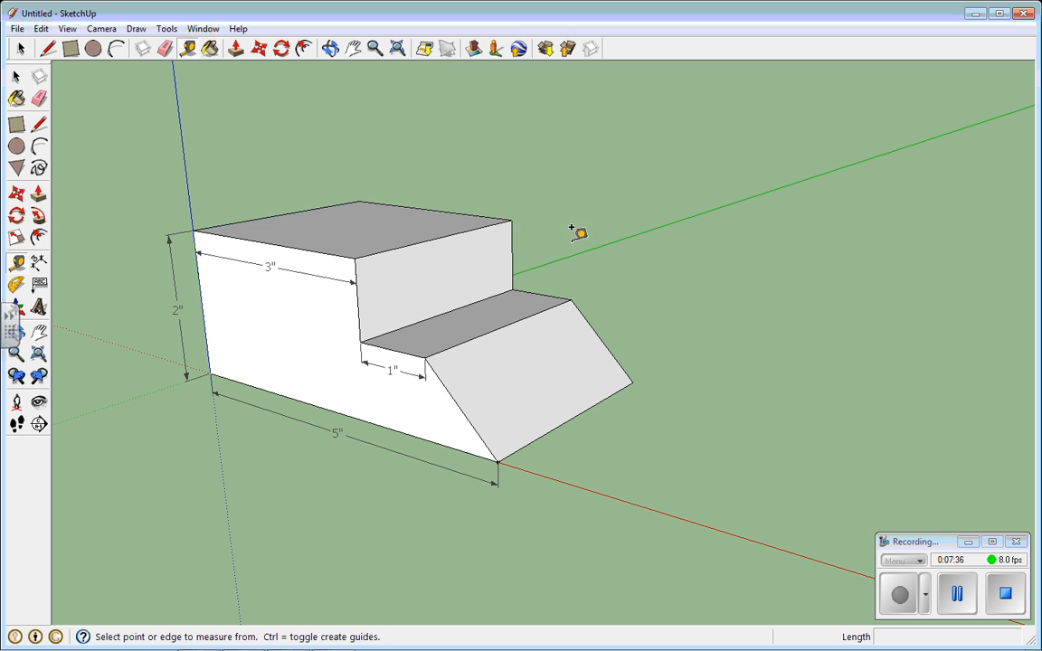
{"action": "left_click", "coordinate": [511, 218]}
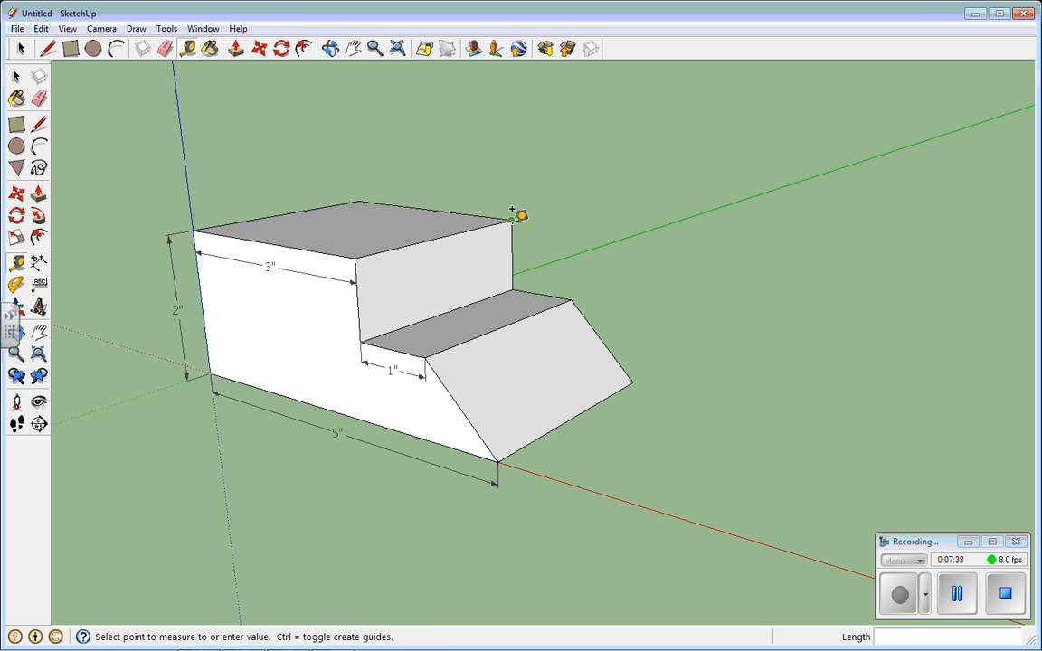
{"action": "left_click", "coordinate": [461, 222]}
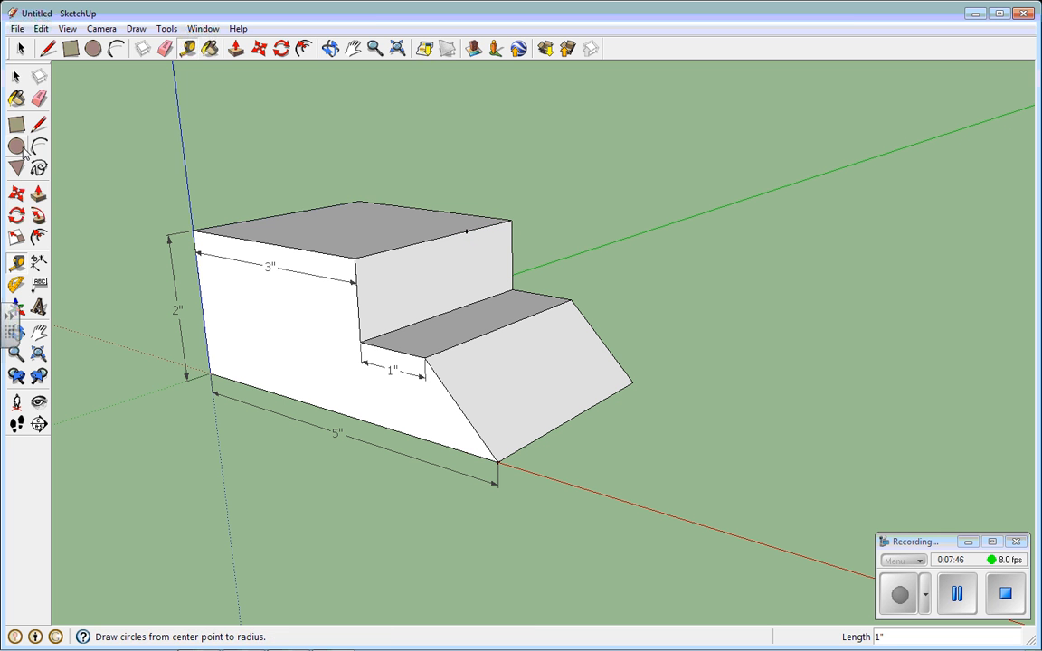
{"action": "left_click", "coordinate": [38, 124]}
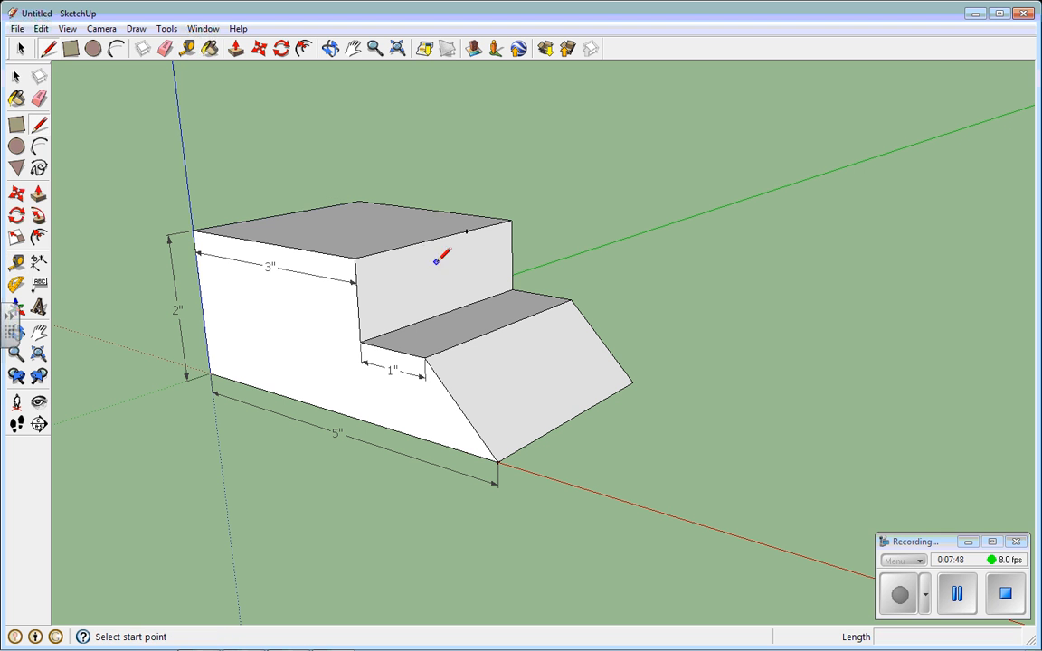
{"action": "left_click", "coordinate": [466, 231]}
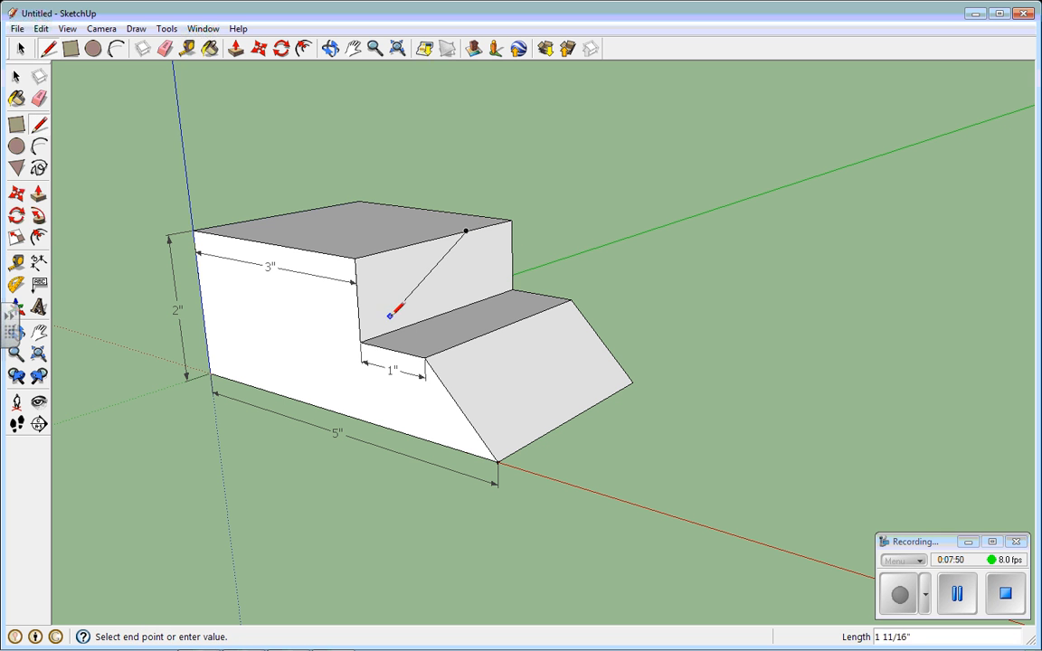
{"action": "left_click", "coordinate": [362, 339]}
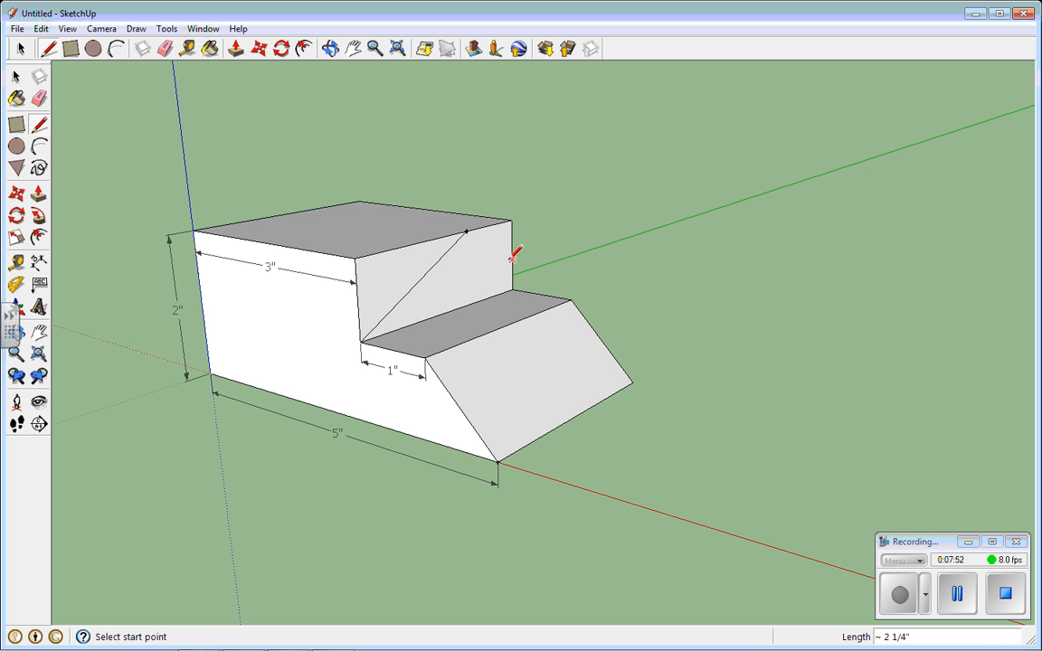
Pull the back section of the divided vertical face out 1" to the lower step's outer edge, forming a side slope
{"action": "left_click", "coordinate": [16, 79]}
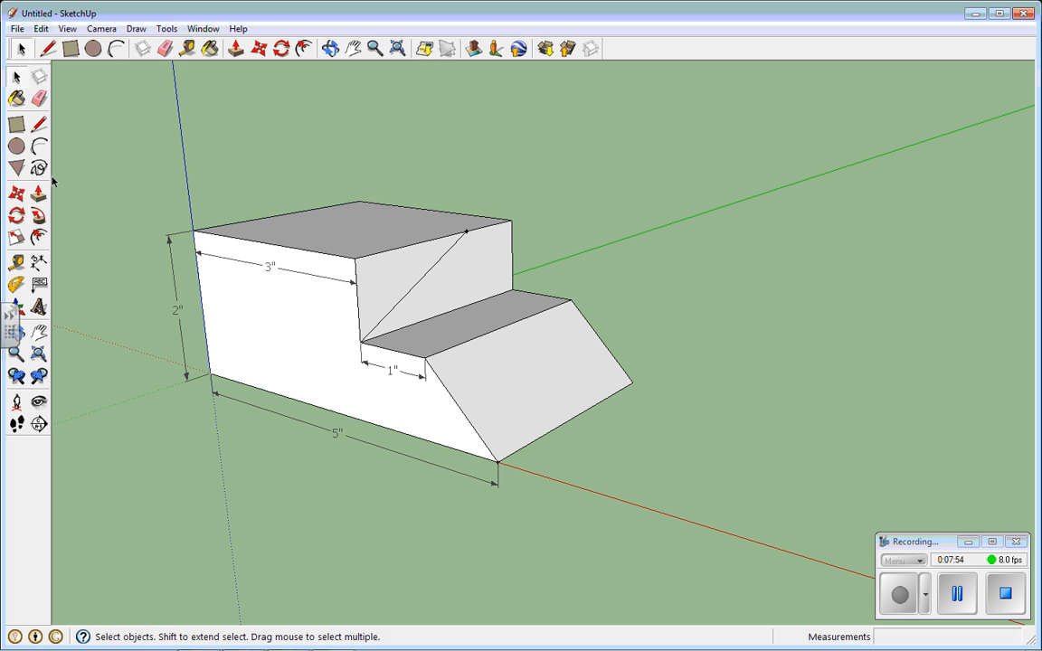
{"action": "left_click", "coordinate": [39, 193]}
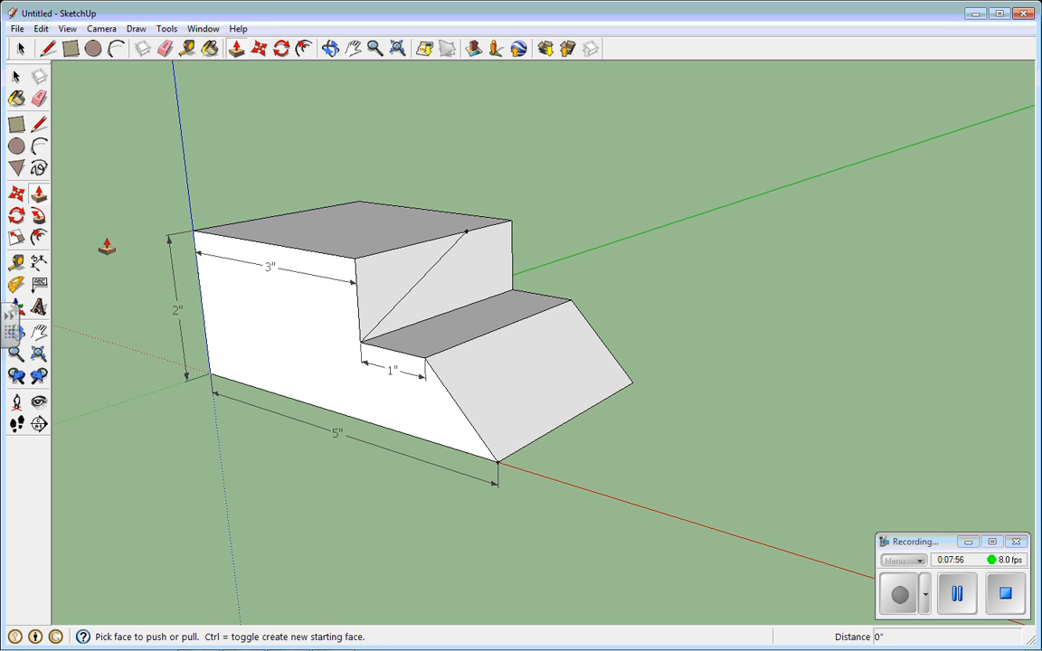
{"action": "left_click", "coordinate": [477, 275]}
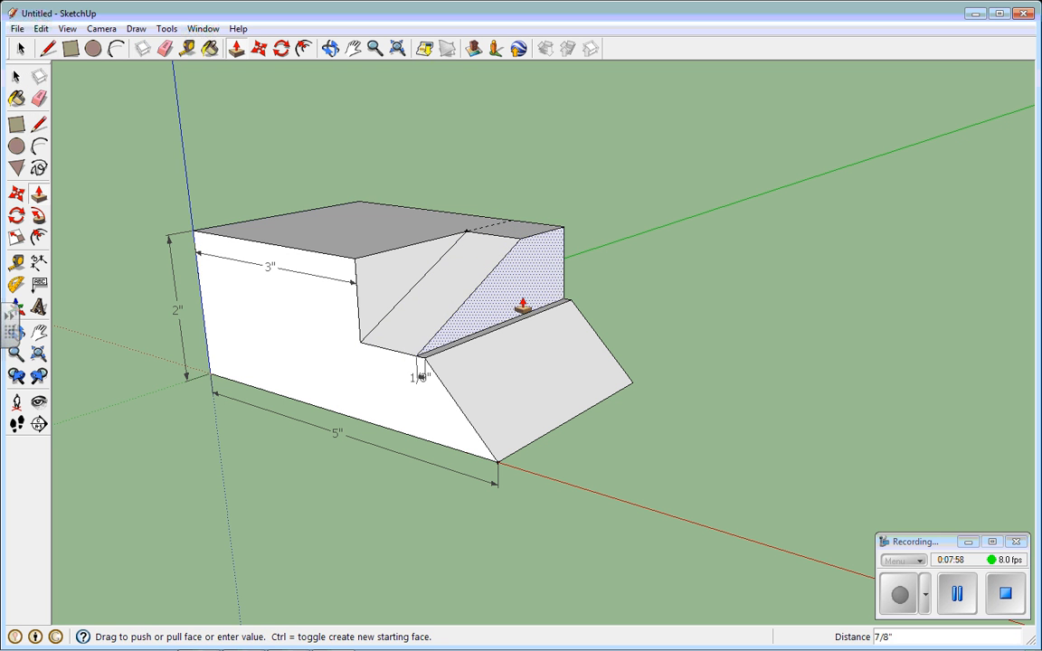
{"action": "left_click", "coordinate": [534, 312]}
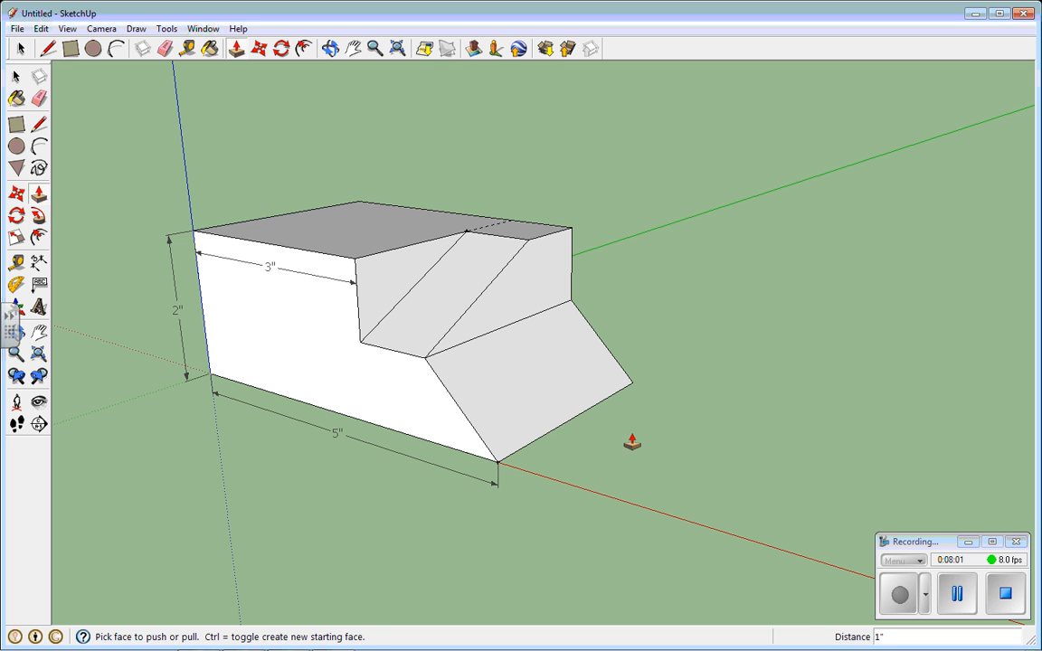
{"action": "left_click", "coordinate": [18, 77]}
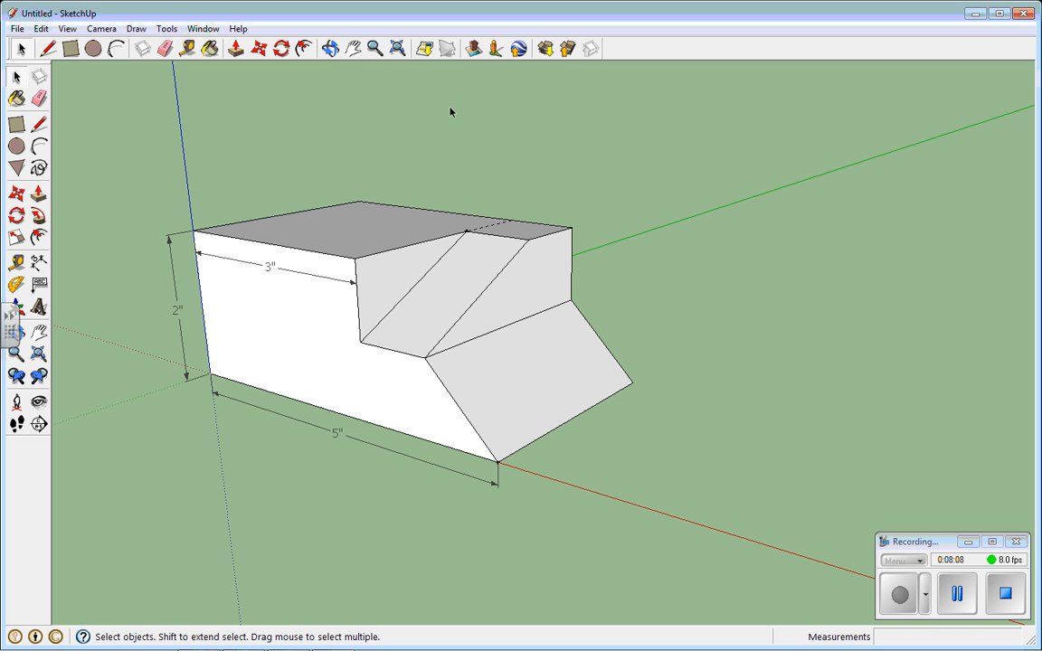
Examine the reshaped block from above, behind and the front
{"action": "left_click", "coordinate": [330, 48]}
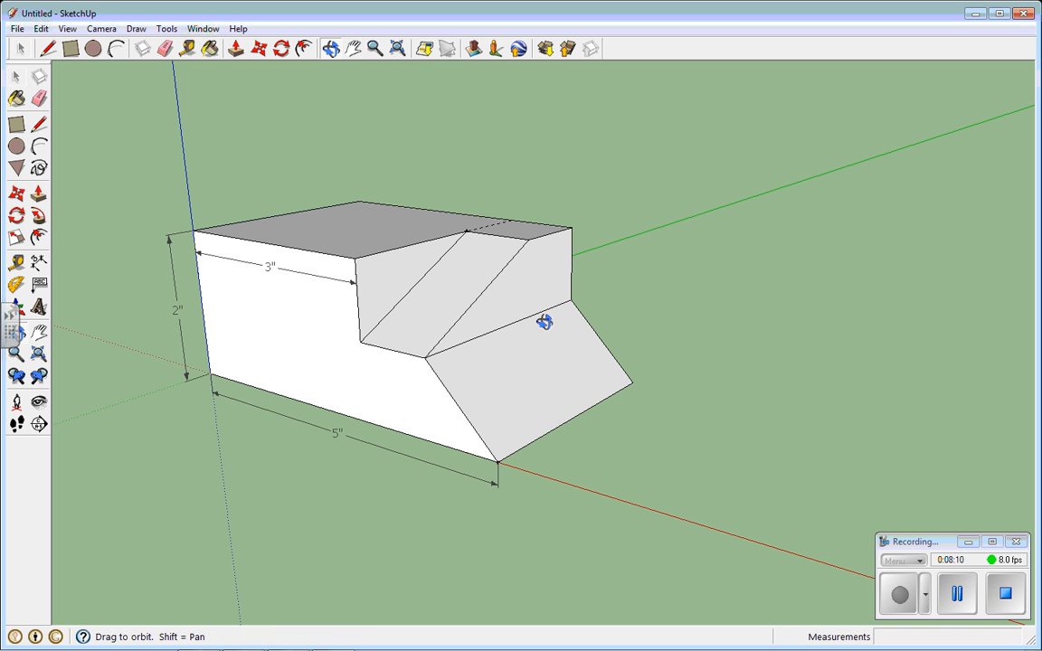
{"action": "left_click_drag", "start_coordinate": [542, 319], "coordinate": [297, 611]}
{"action": "left_click_drag", "start_coordinate": [784, 328], "coordinate": [432, 528]}
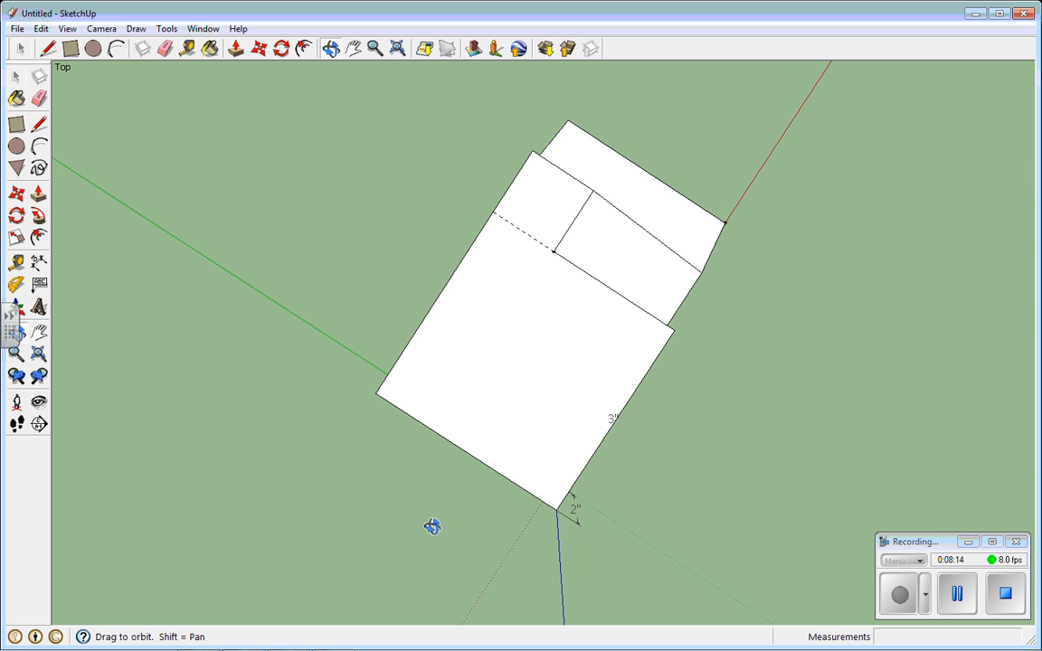
{"action": "left_click_drag", "start_coordinate": [753, 336], "coordinate": [489, 506]}
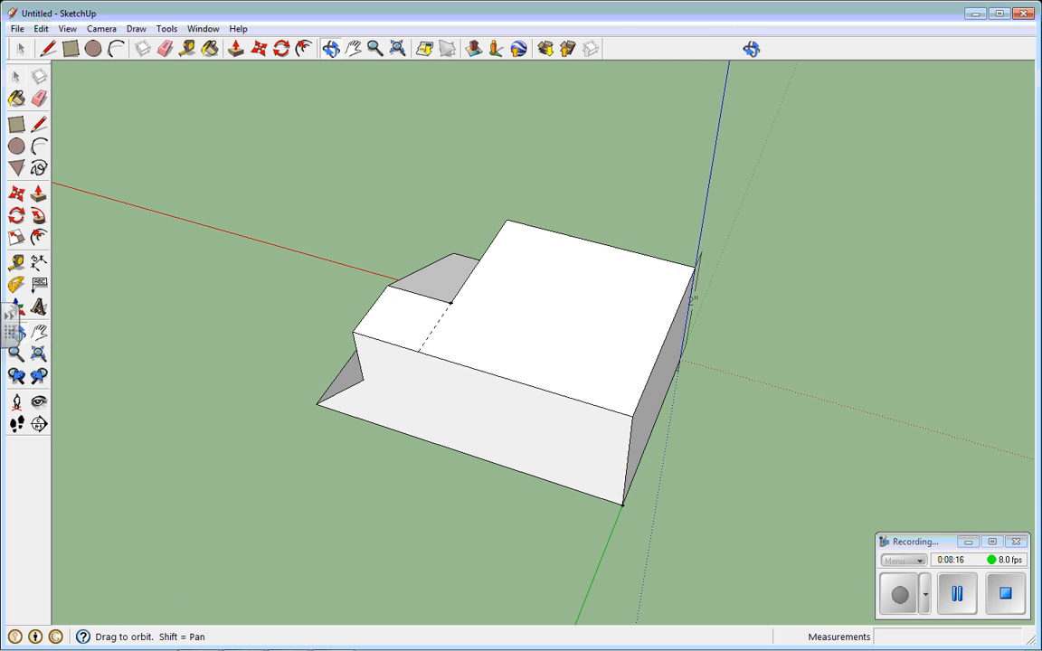
{"action": "left_click_drag", "start_coordinate": [504, 574], "coordinate": [628, 466]}
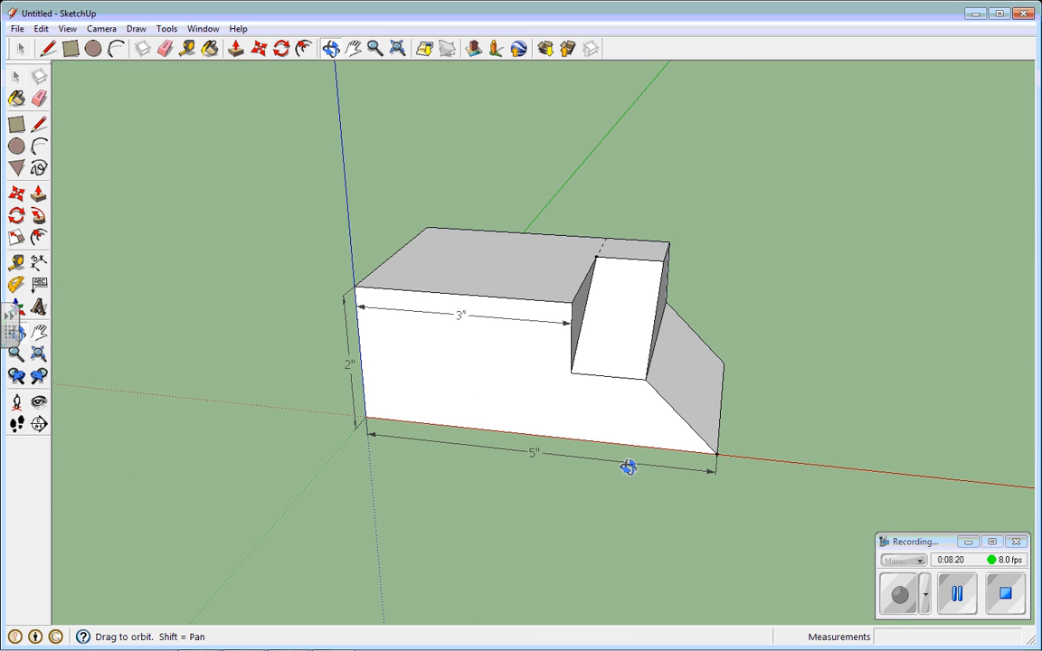